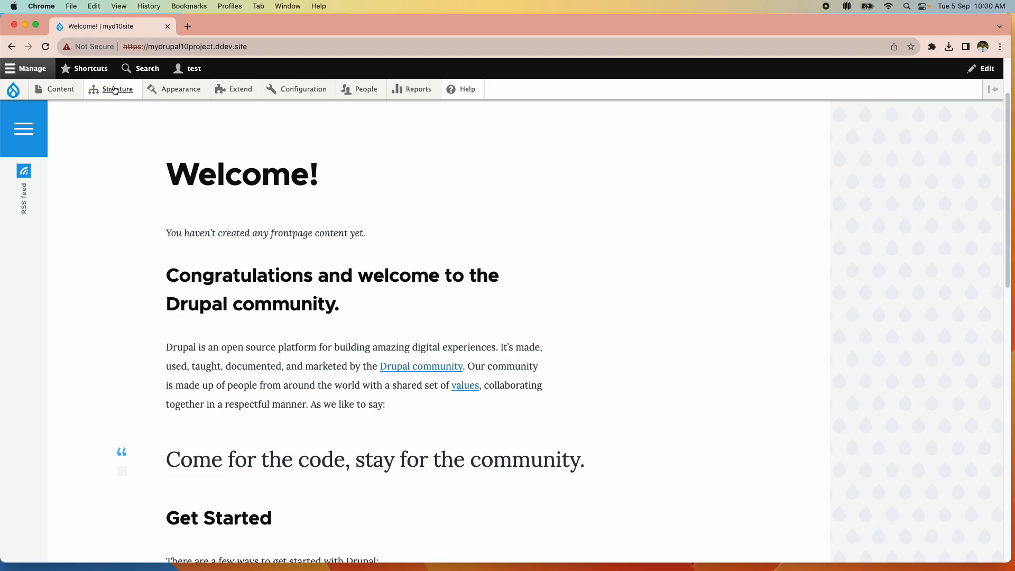
- Open the site's content types list and highlight the existing Article and Basic page types
{"action": "mouse_move", "coordinate": [111, 91]}
{"action": "mouse_move", "coordinate": [122, 174]}
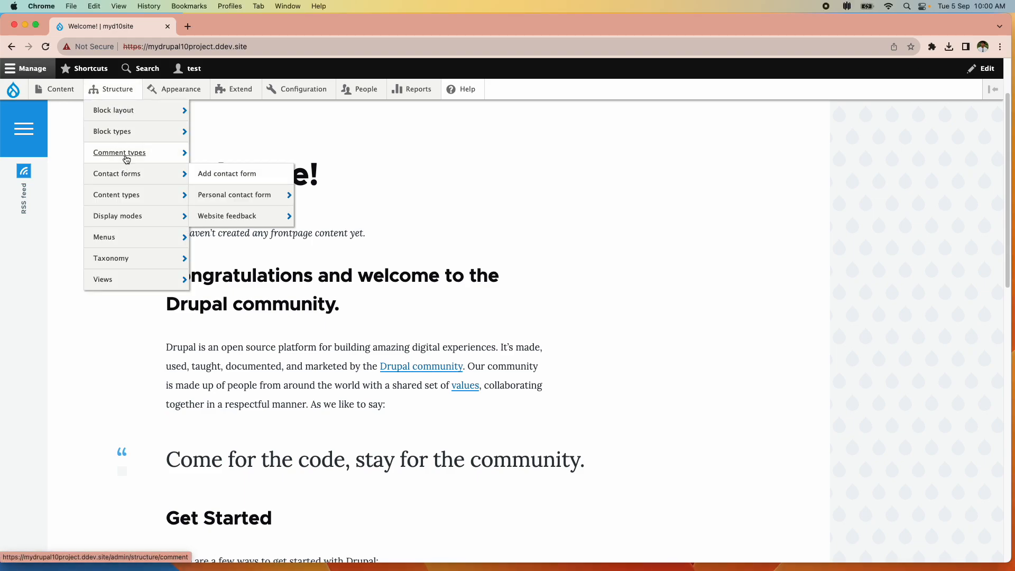
{"action": "left_click", "coordinate": [128, 197]}
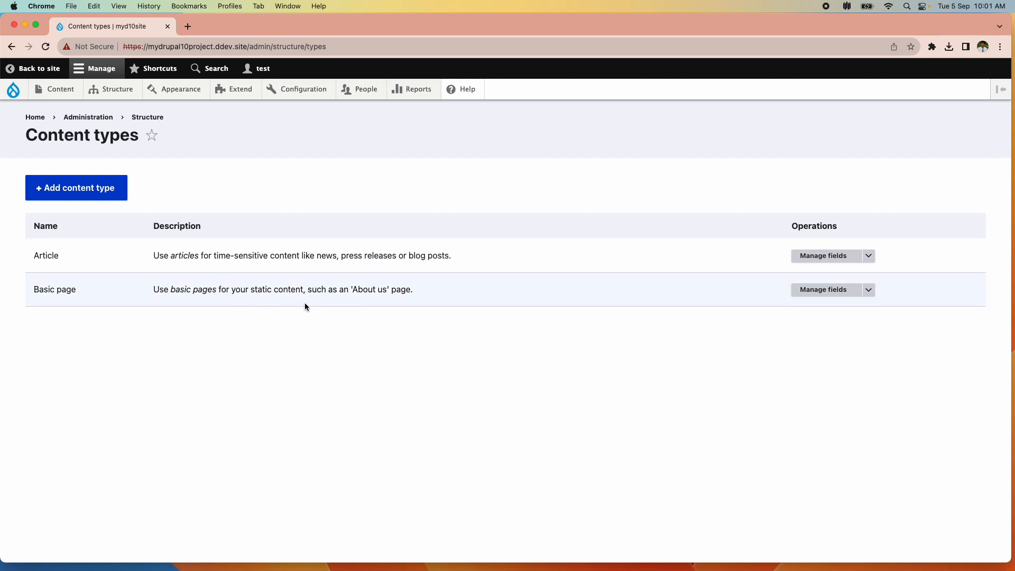
{"action": "double_click", "coordinate": [51, 256]}
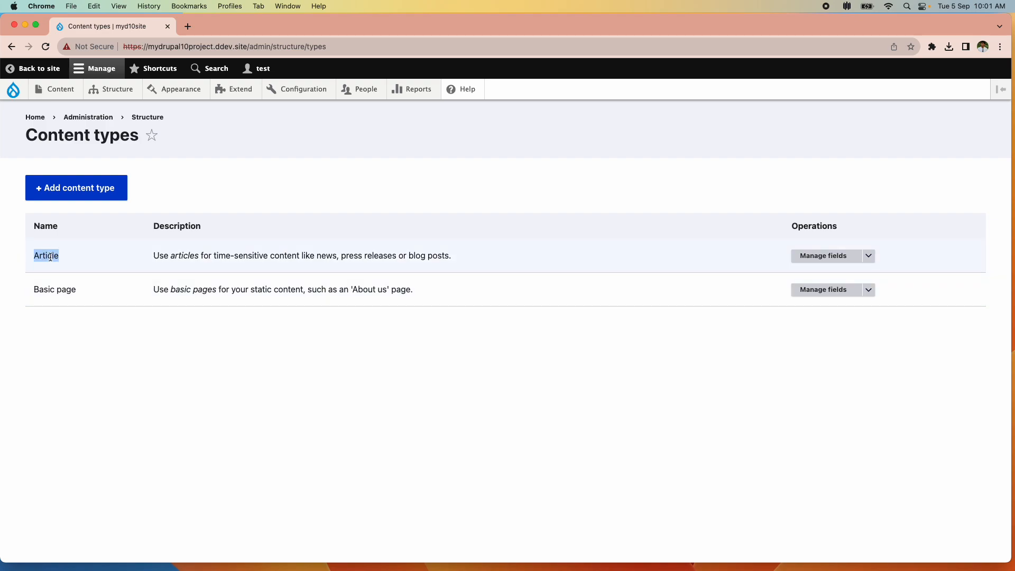
{"action": "double_click", "coordinate": [56, 291]}
{"action": "double_click", "coordinate": [56, 290]}
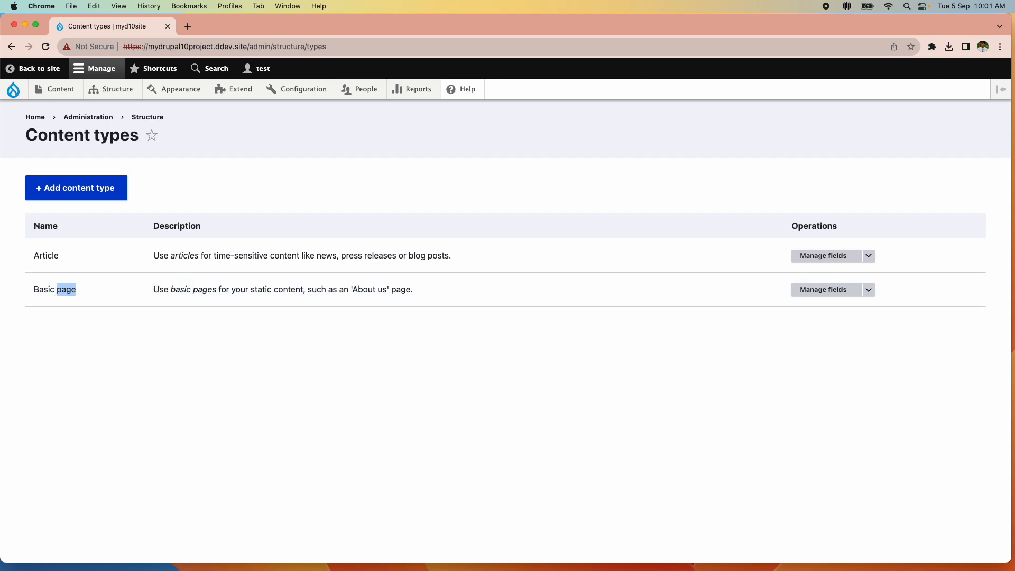
- Add a content type named Books with the default settings, saving it to continue to its fields
{"action": "left_click", "coordinate": [85, 188]}
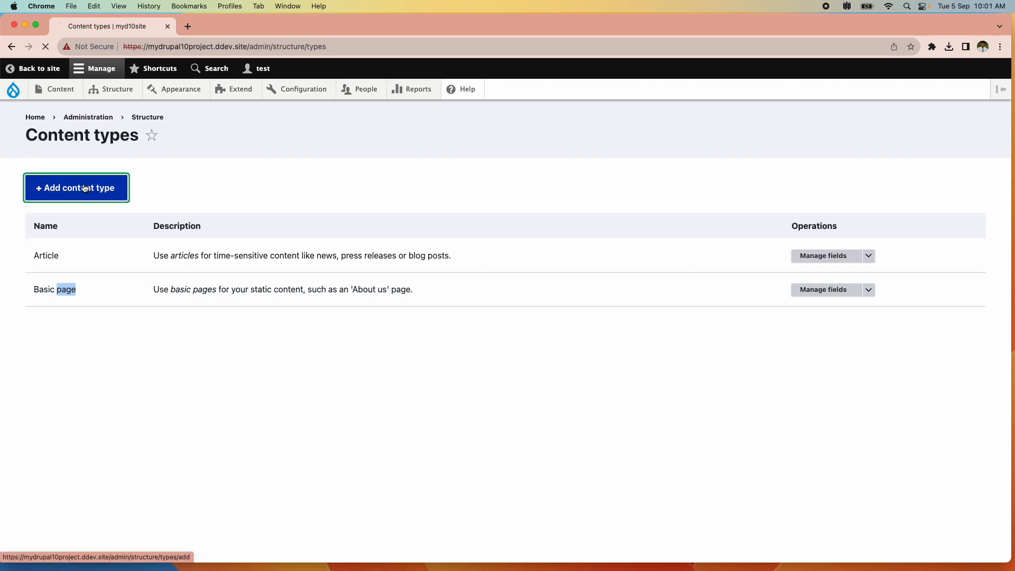
{"action": "left_click", "coordinate": [100, 220]}
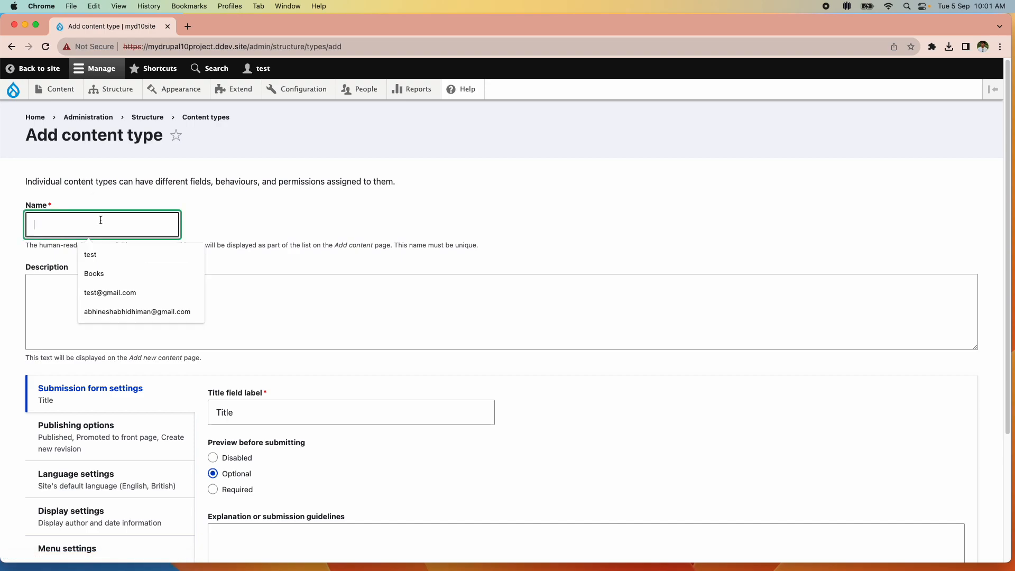
{"action": "left_click", "coordinate": [107, 275]}
{"action": "scroll", "coordinate": [111, 288], "scroll_direction": "down", "scroll_amount": 3}
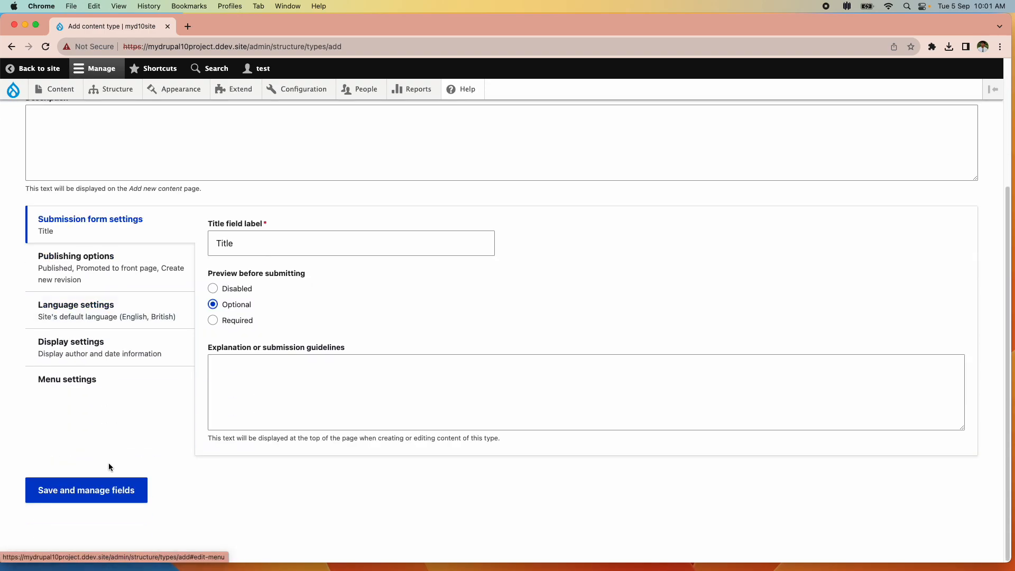
{"action": "left_click", "coordinate": [97, 489]}
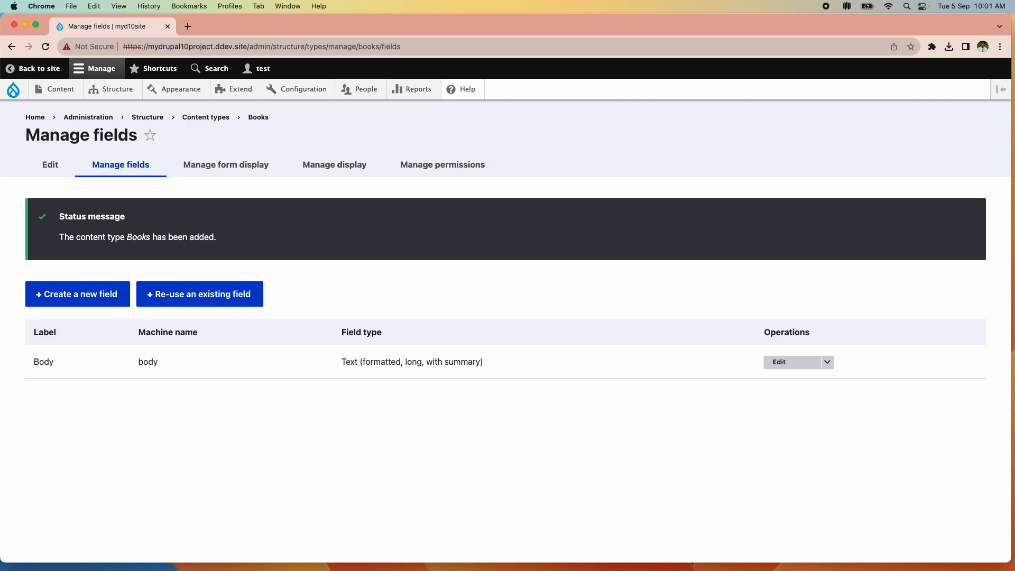
- Create a new Image field labelled "books image" on the Books content type
{"action": "left_click", "coordinate": [99, 297]}
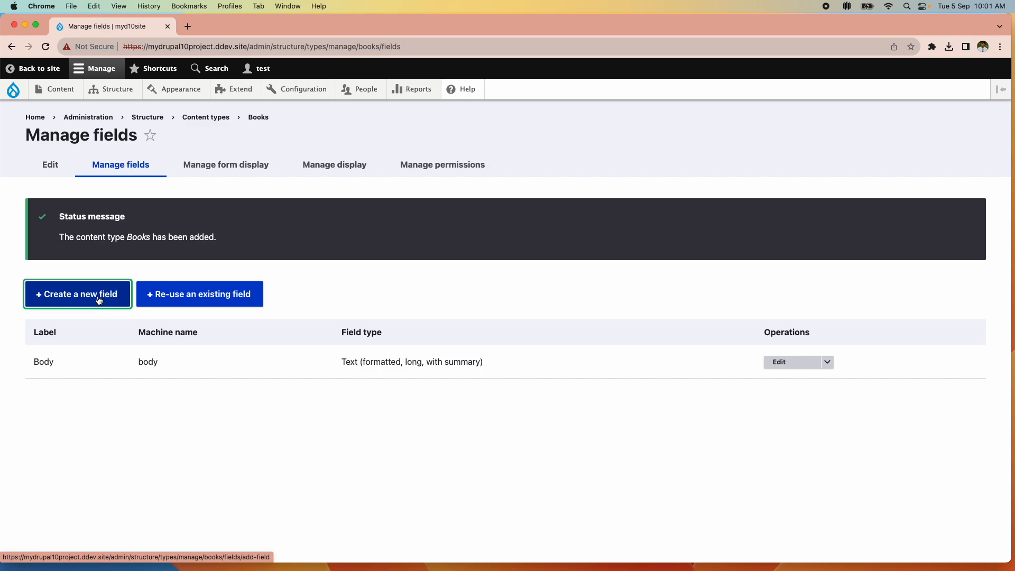
{"action": "left_click", "coordinate": [98, 221]}
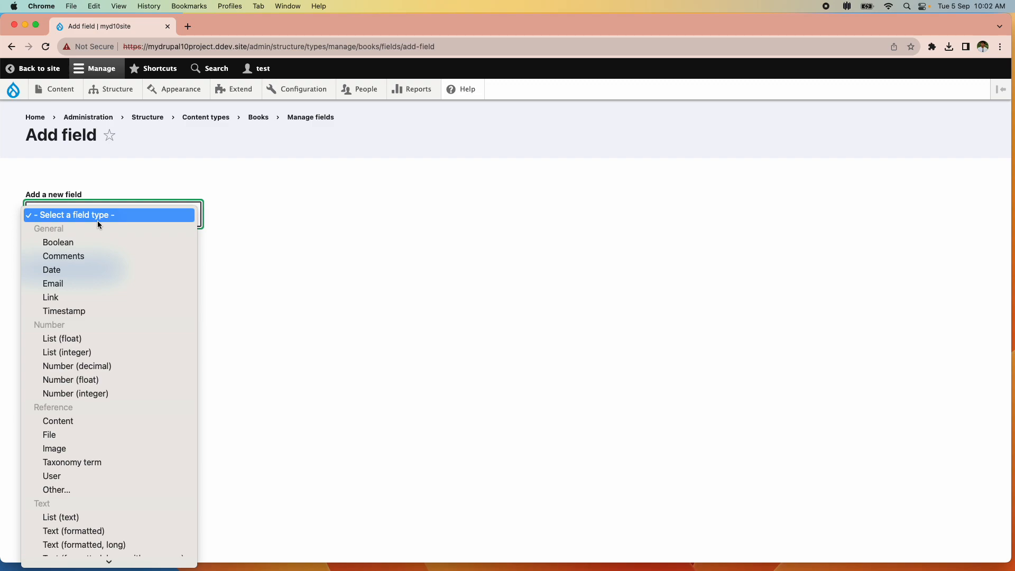
{"action": "scroll", "coordinate": [98, 222], "scroll_direction": "down", "scroll_amount": 1}
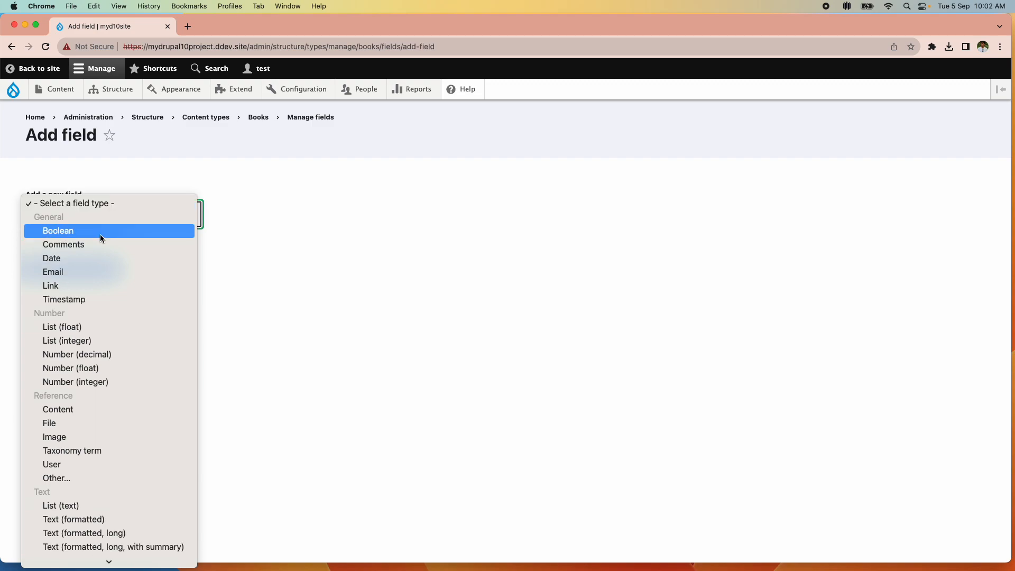
{"action": "left_click", "coordinate": [86, 439]}
{"action": "left_click", "coordinate": [66, 271]}
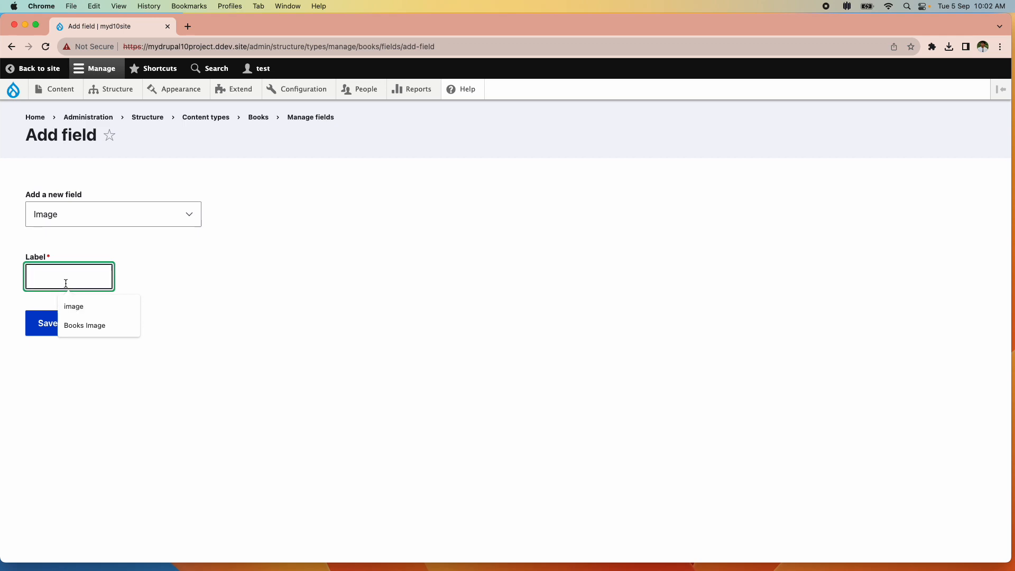
{"action": "type", "text": "books"}
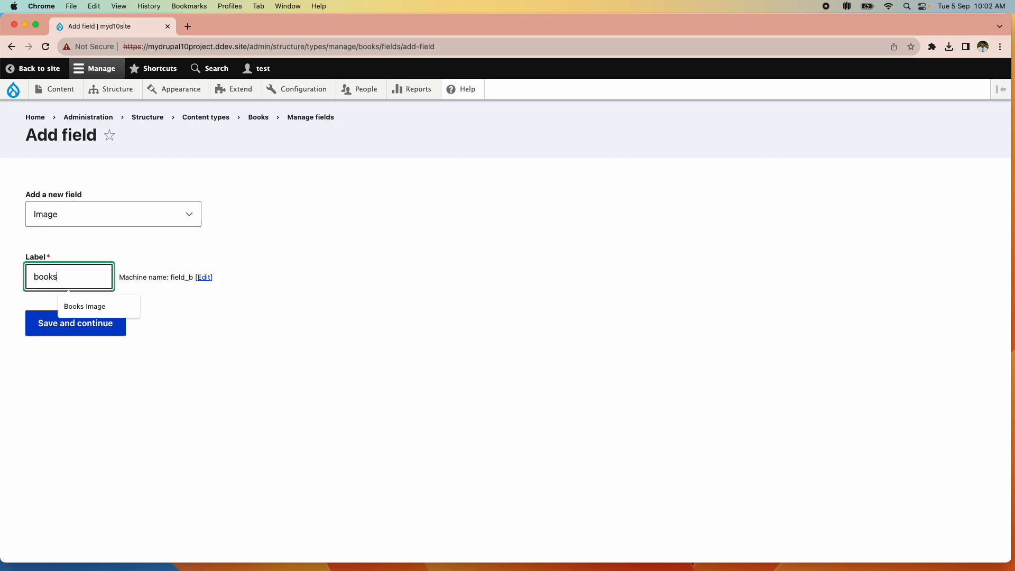
{"action": "type", "text": " image"}
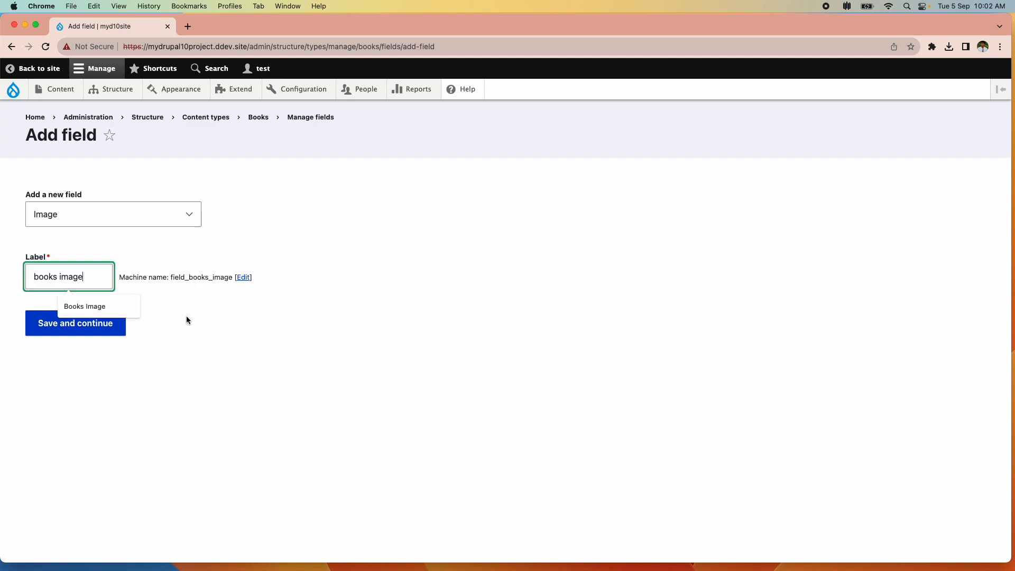
{"action": "left_click", "coordinate": [118, 327]}
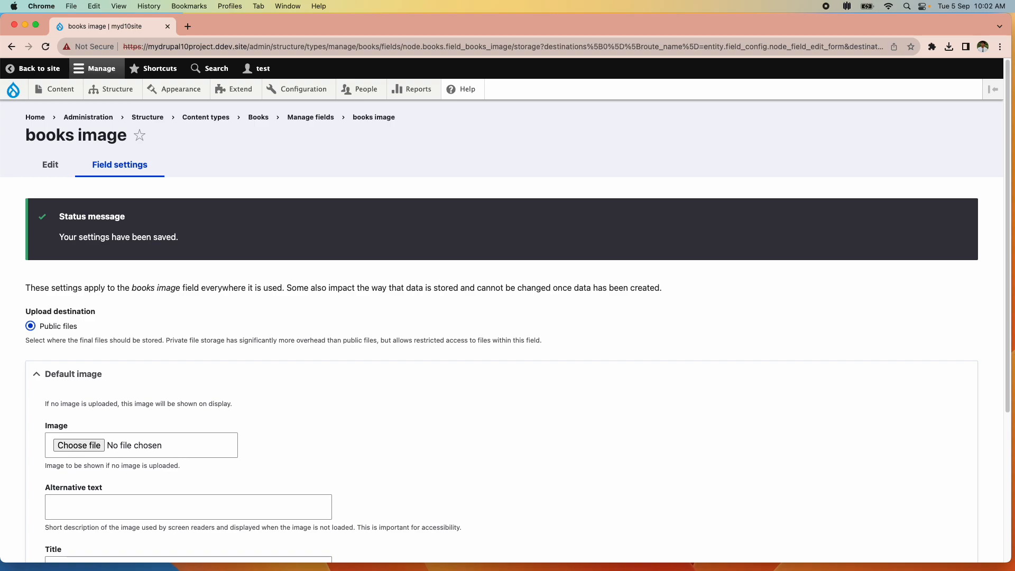
- Keep the books image field limited to 1 allowed value and save its field settings
{"action": "scroll", "coordinate": [154, 317], "scroll_direction": "down", "scroll_amount": 5}
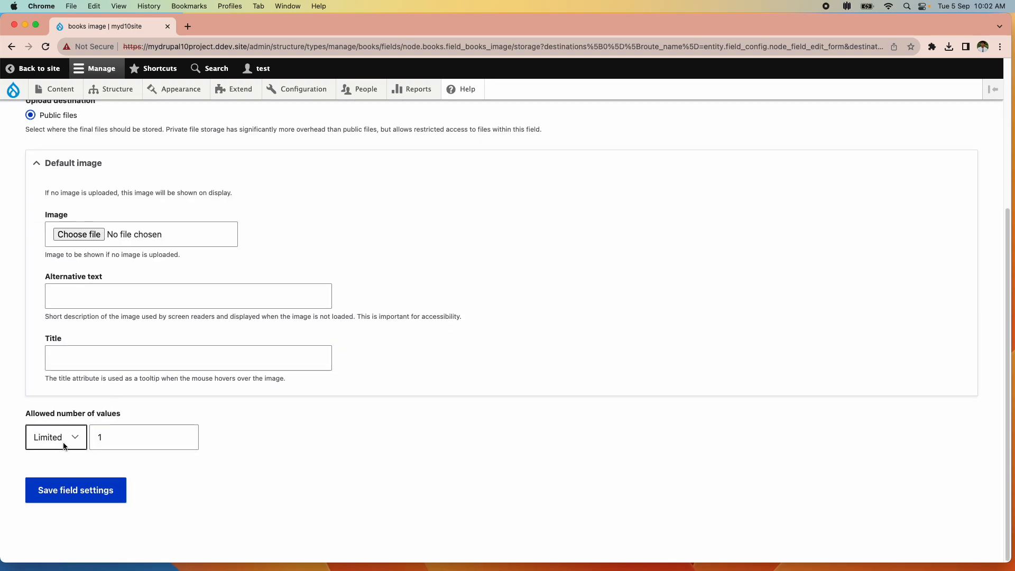
{"action": "triple_click", "coordinate": [76, 414]}
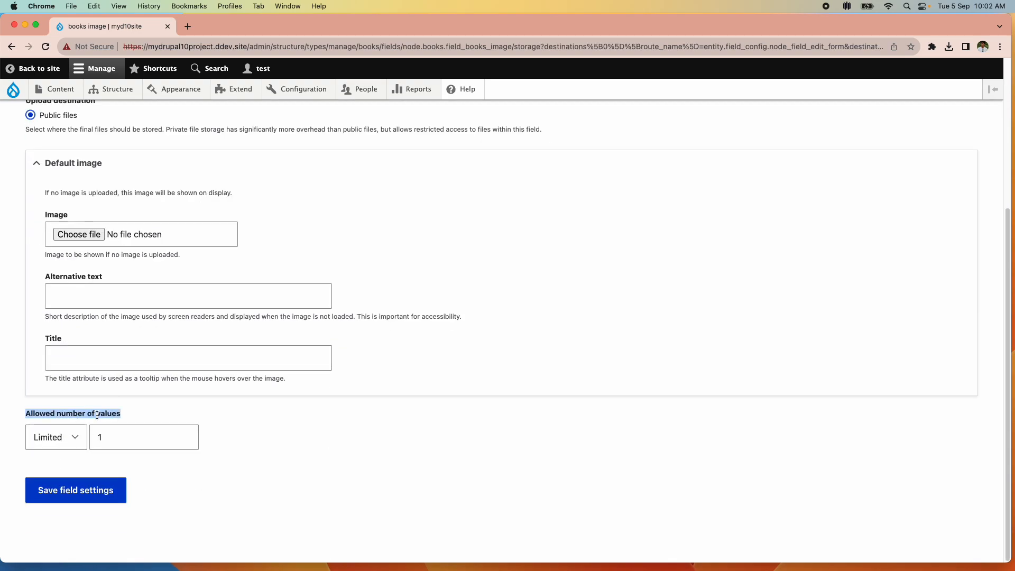
{"action": "left_click", "coordinate": [111, 437]}
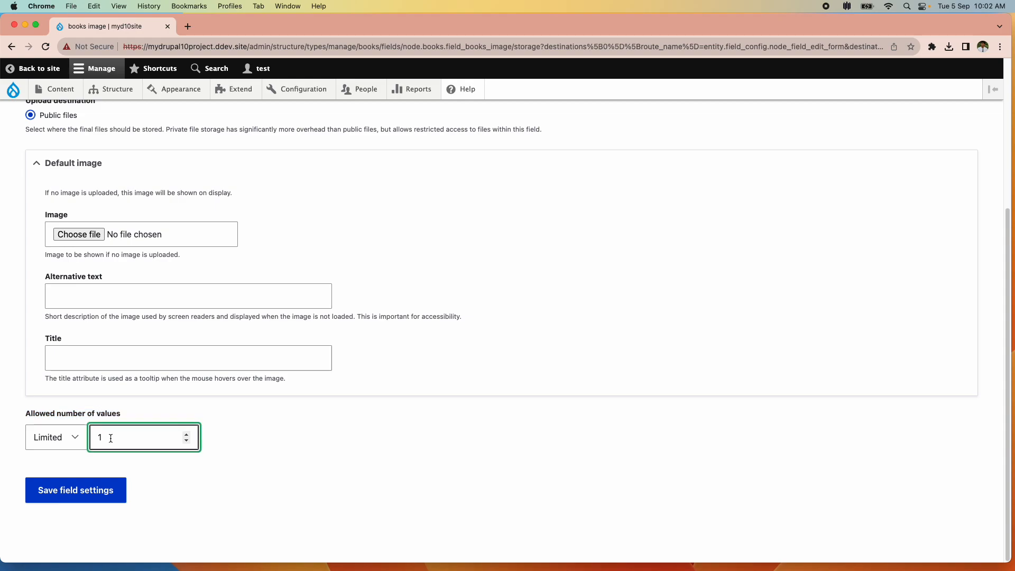
{"action": "left_click", "coordinate": [99, 490]}
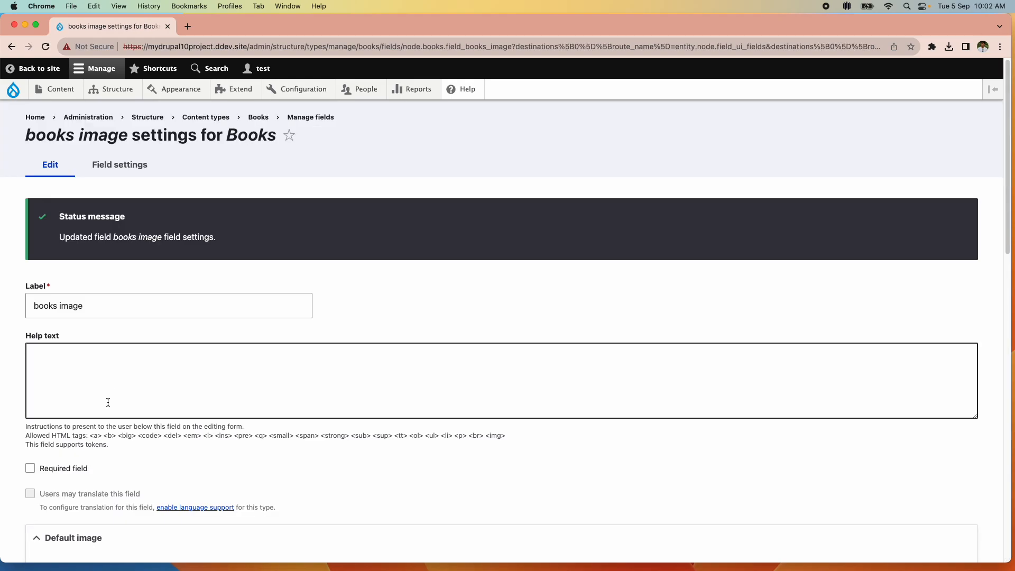
- Make the books image field required and save its settings for the Books content type
{"action": "scroll", "coordinate": [110, 399], "scroll_direction": "down", "scroll_amount": 3}
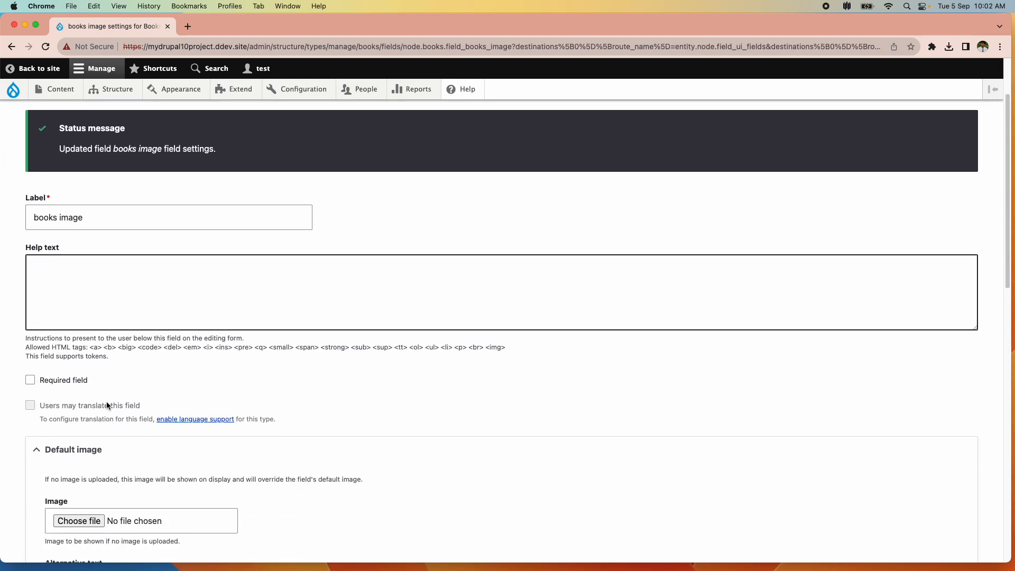
{"action": "left_click", "coordinate": [30, 379]}
{"action": "left_click", "coordinate": [30, 379]}
{"action": "scroll", "coordinate": [43, 385], "scroll_direction": "down", "scroll_amount": 15}
{"action": "left_click", "coordinate": [66, 490]}
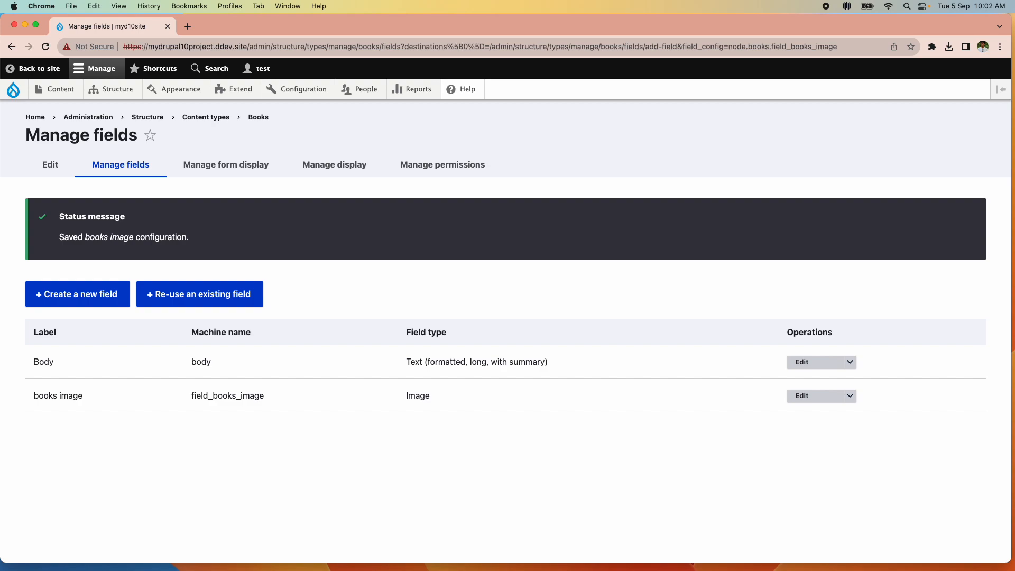
- Open the form for adding Books content and look over its title, body and image fields
{"action": "mouse_move", "coordinate": [60, 90]}
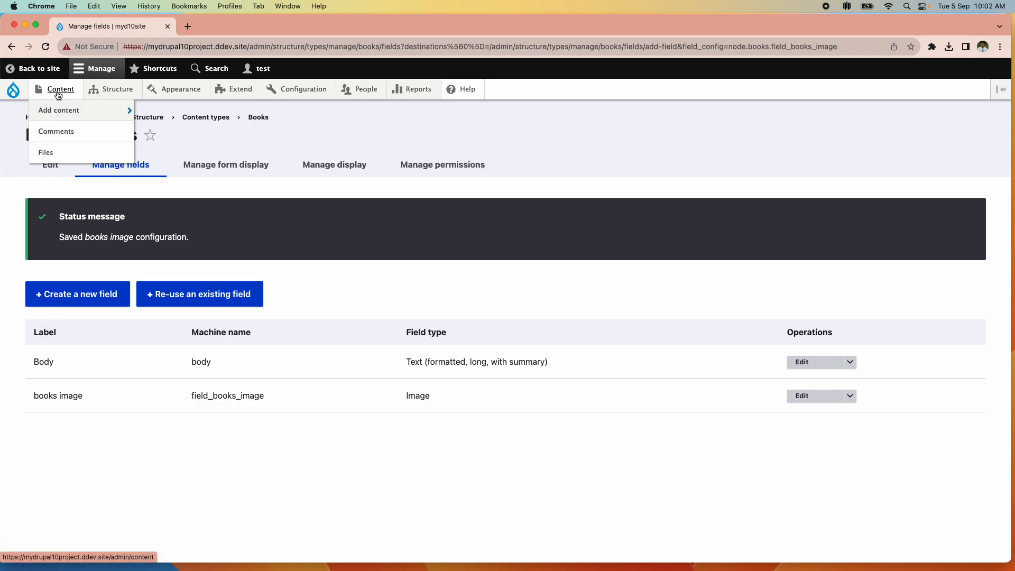
{"action": "mouse_move", "coordinate": [62, 109]}
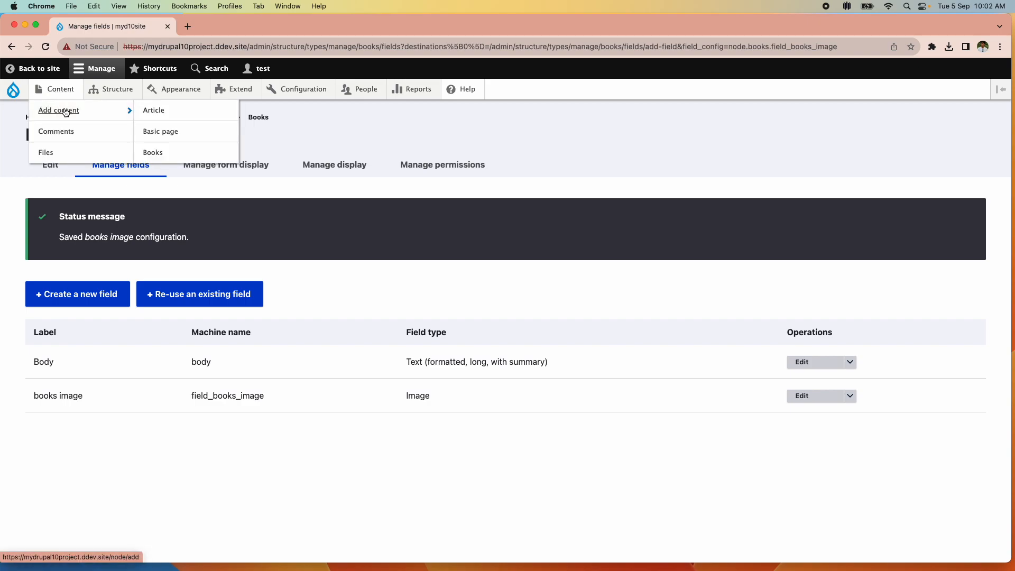
{"action": "left_click", "coordinate": [153, 152]}
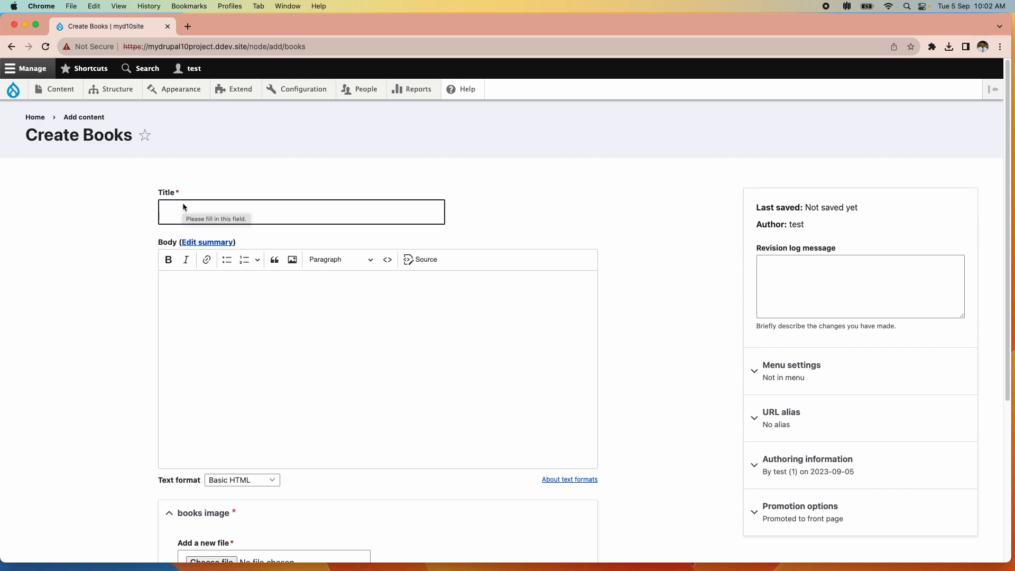
{"action": "scroll", "coordinate": [197, 254], "scroll_direction": "down", "scroll_amount": 5}
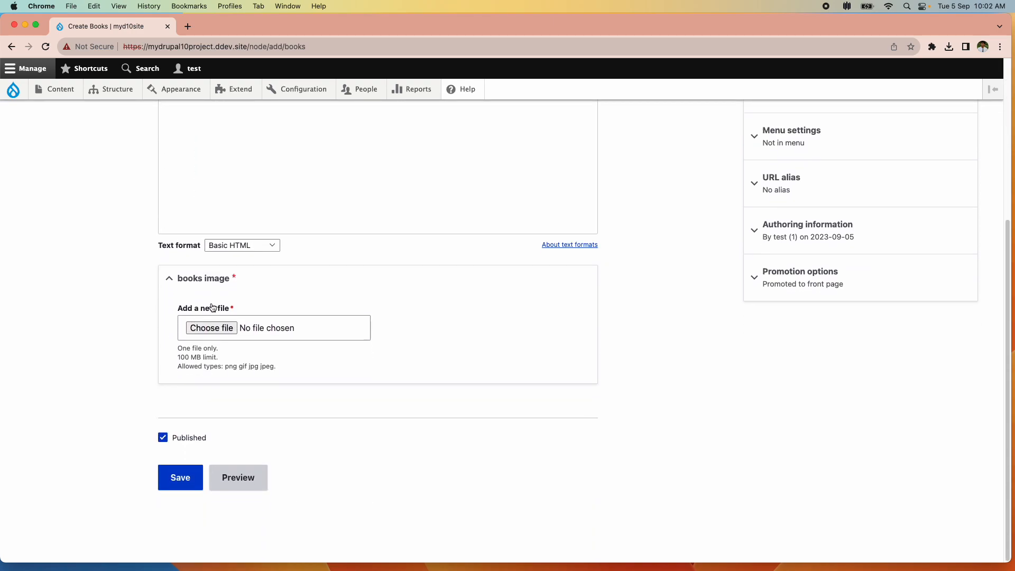
{"action": "scroll", "coordinate": [206, 304], "scroll_direction": "up", "scroll_amount": 5}
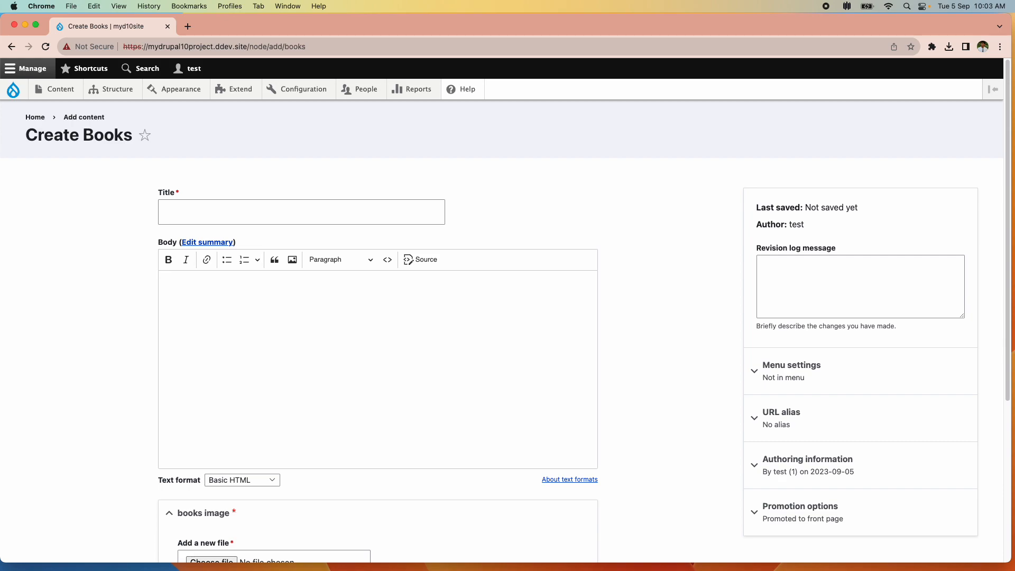
- Copy the title from Notes and enter "Python Crash Course: A Hands-On, Project-Based Introduction to Programming" as the book's title
{"action": "key", "text": "super+Tab"}
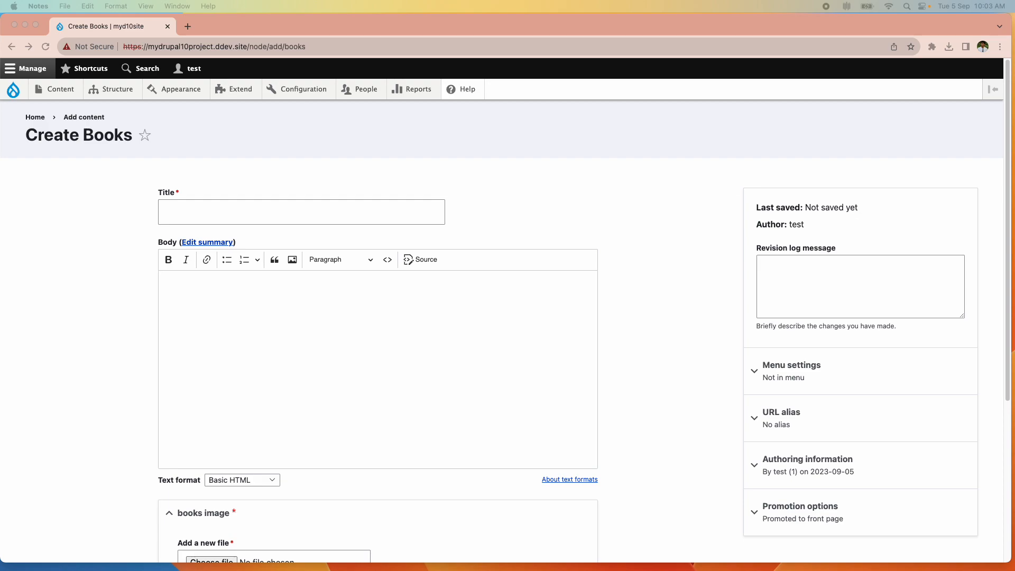
{"action": "left_click", "coordinate": [233, 212]}
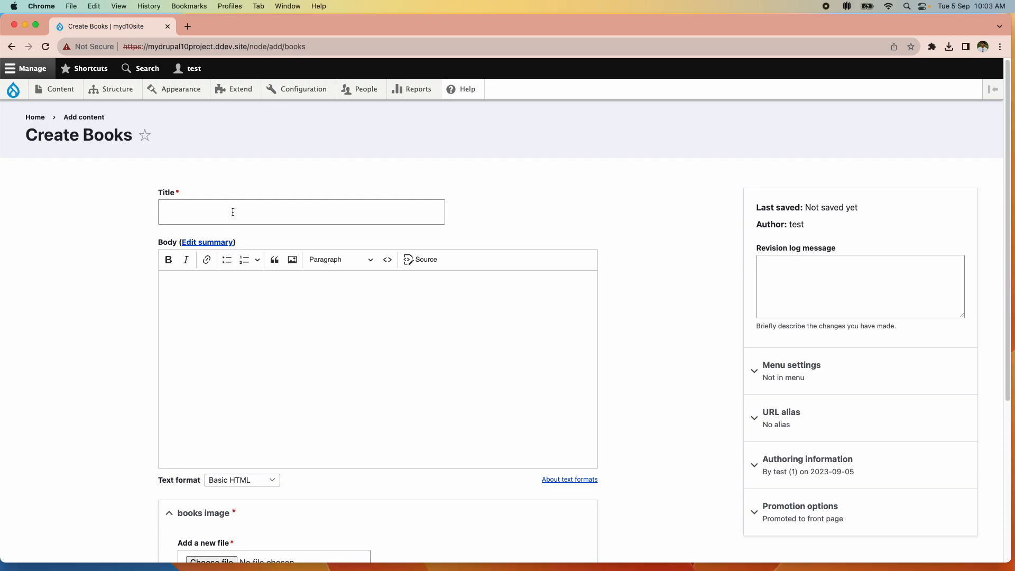
{"action": "left_click", "coordinate": [233, 212]}
{"action": "type", "text": "Python Crash Course: A Hands-On, Project-Based Introduction to Programming"}
- Fill the body with the copied book description beginning "If you want a crash course in Python, fear not!!!"
{"action": "left_click", "coordinate": [204, 346]}
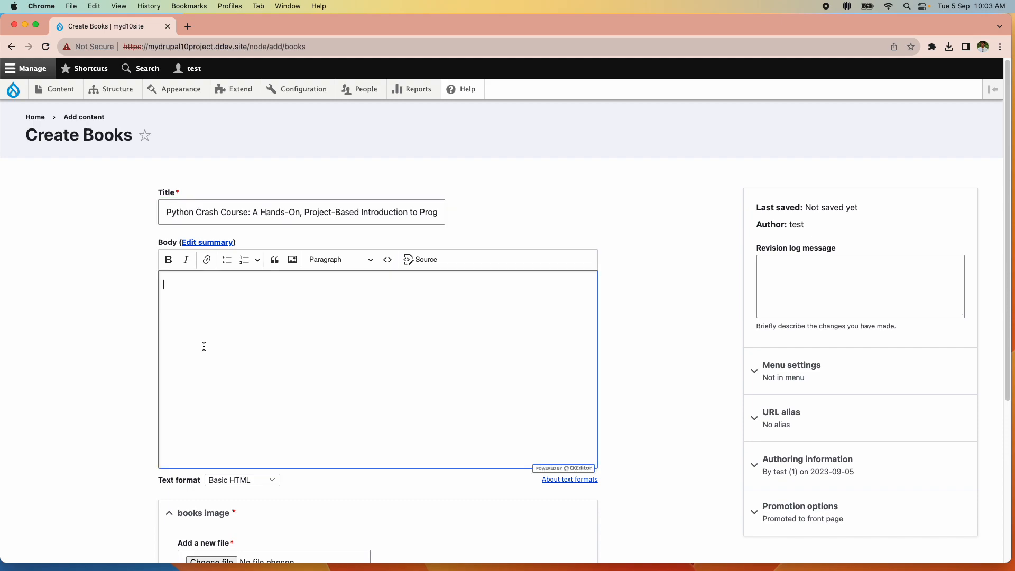
{"action": "key", "text": "super+Tab"}
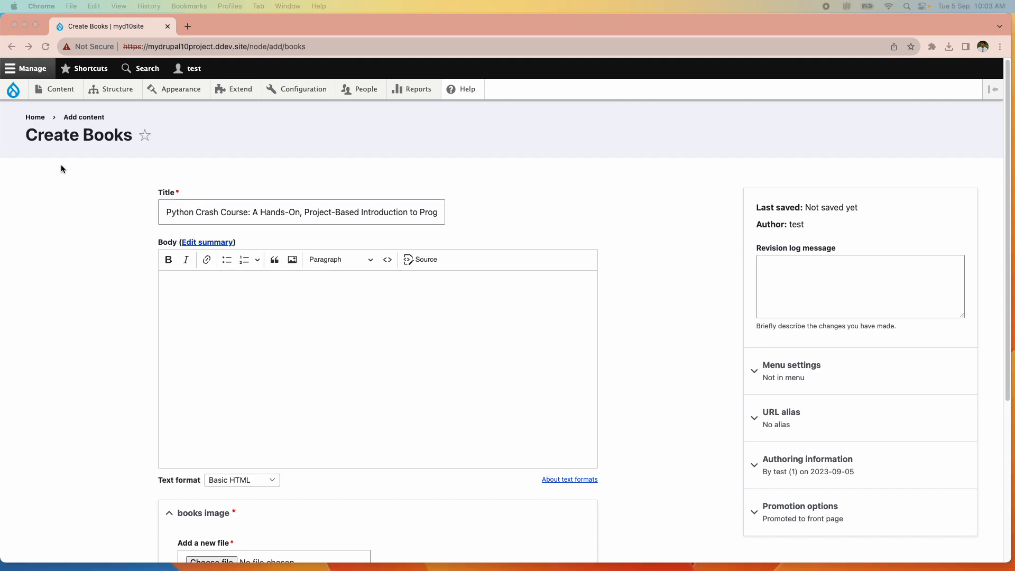
{"action": "left_click", "coordinate": [263, 300]}
{"action": "type", "text": "If you want a crash course in Python, fear not!!! The Python Crash Course is an excellent book that provides a thorough introduction to Python that will have you writing programs and solving problems in no time! As you work through this book, you will learn various Python Libraries and tools (NumPy, Pygal, etc.), make basic Python 2-D games, create customizable web apps, and so on..."}
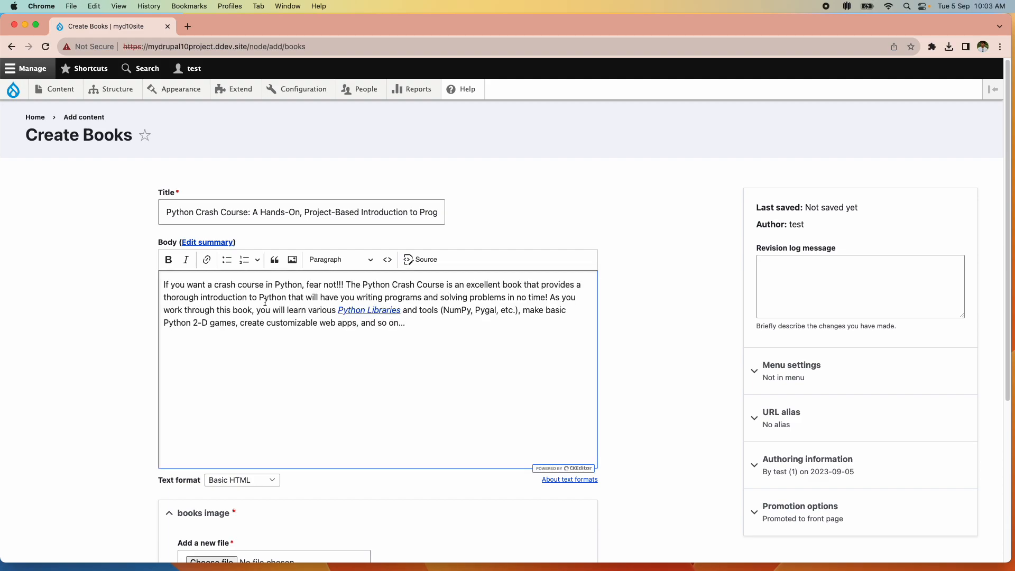
- Upload Python-Crash-Course.jpg from Downloads as the books image with alternative text "python", and save the published content
{"action": "scroll", "coordinate": [266, 301], "scroll_direction": "down", "scroll_amount": 5}
{"action": "left_click", "coordinate": [220, 328]}
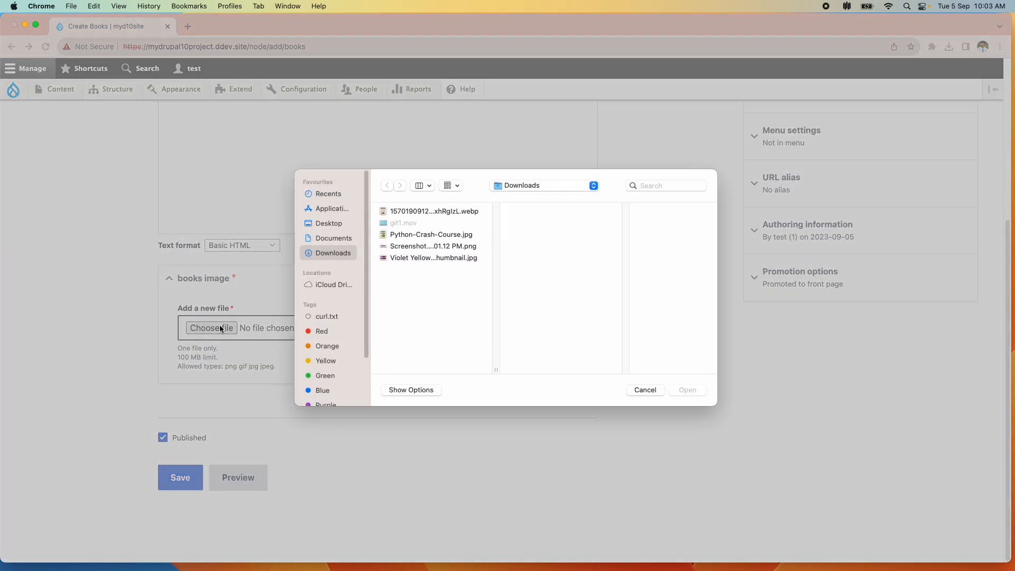
{"action": "left_click", "coordinate": [411, 235]}
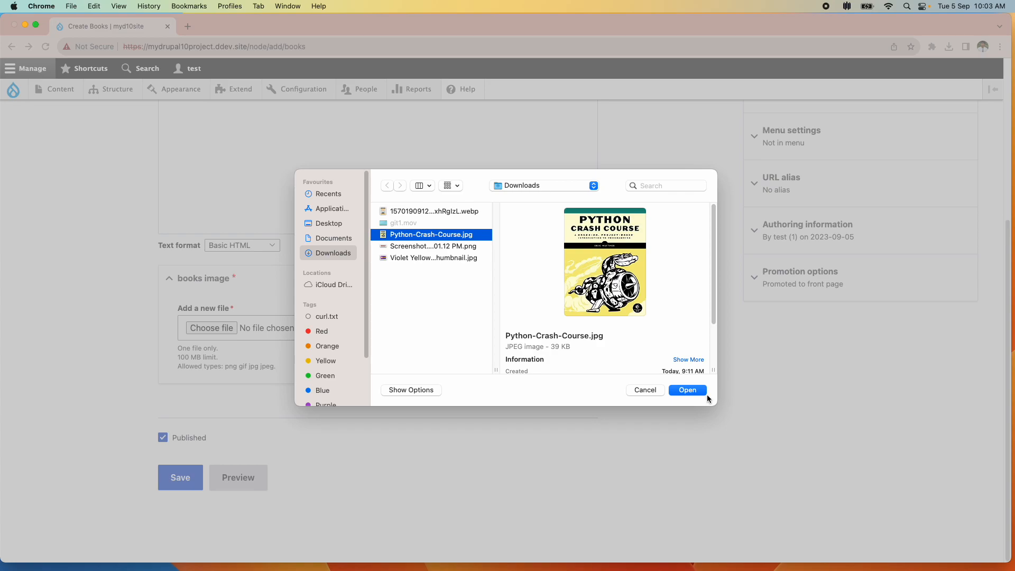
{"action": "left_click", "coordinate": [698, 391]}
{"action": "left_click", "coordinate": [308, 350]}
{"action": "type", "text": "python"}
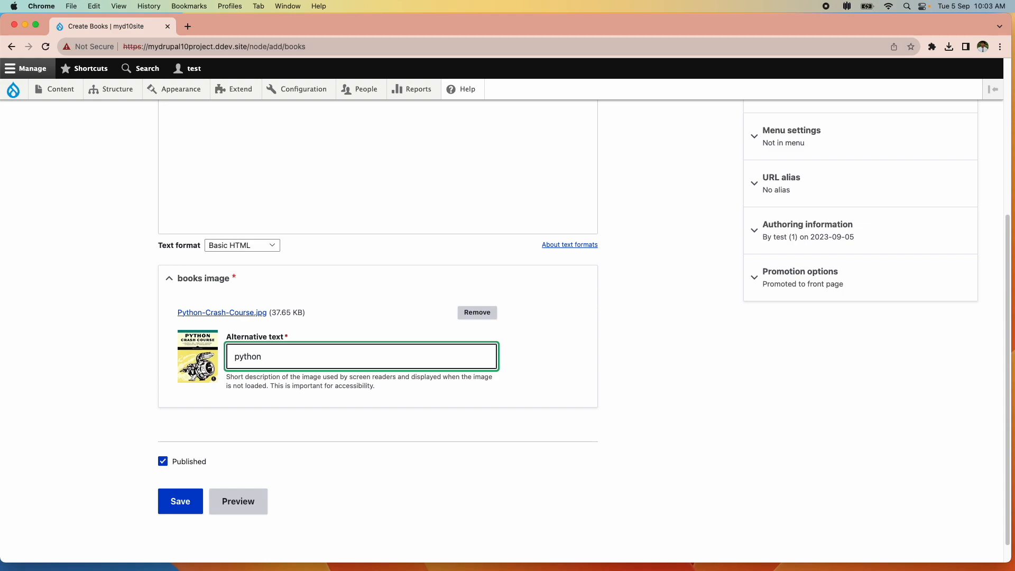
{"action": "scroll", "coordinate": [174, 460], "scroll_direction": "down", "scroll_amount": 1}
{"action": "left_click", "coordinate": [169, 483]}
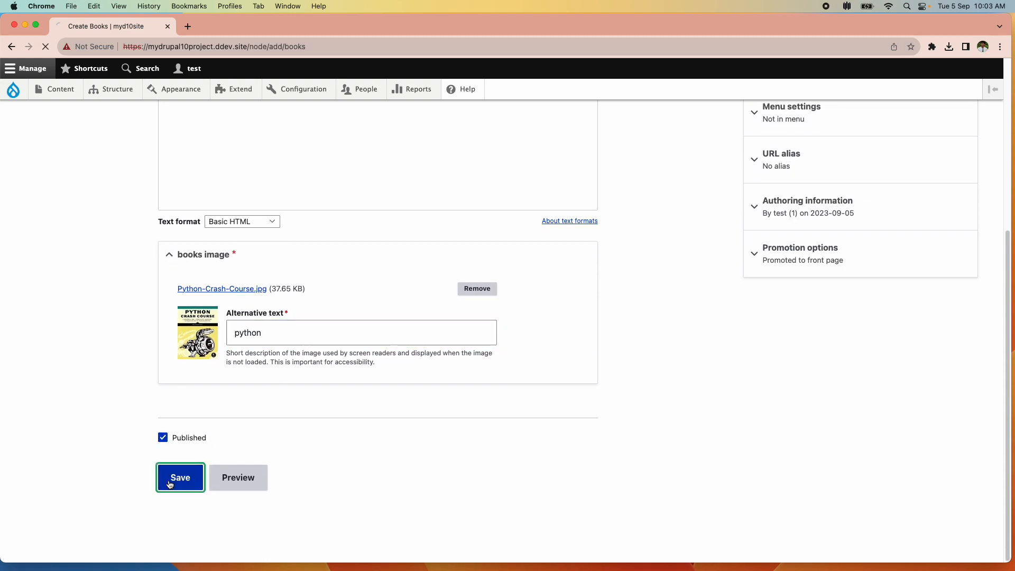
- Look over the published book page, checking its title, body description and books image
{"action": "scroll", "coordinate": [342, 400], "scroll_direction": "down", "scroll_amount": 5}
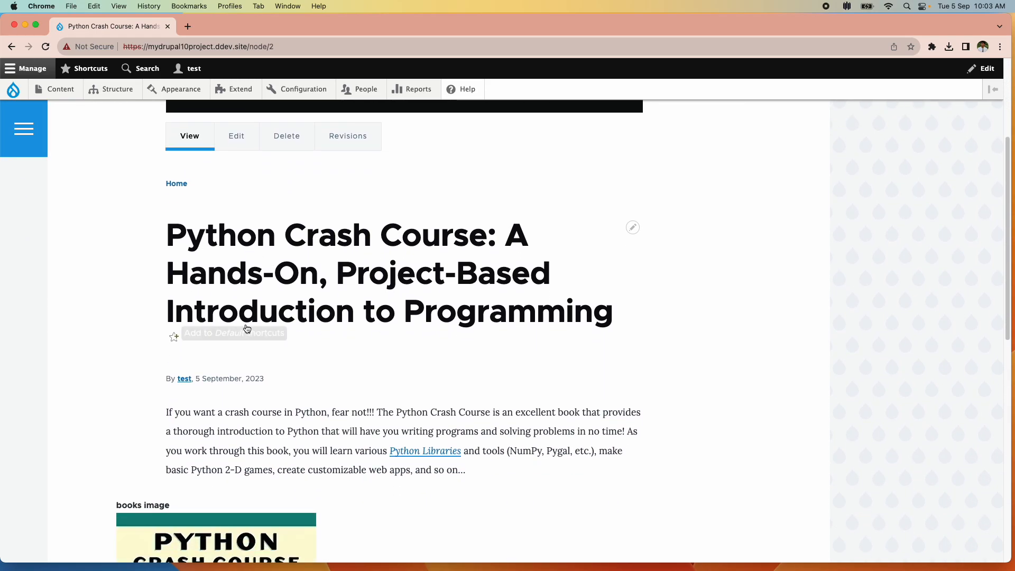
{"action": "scroll", "coordinate": [259, 349], "scroll_direction": "down", "scroll_amount": 2}
{"action": "triple_click", "coordinate": [241, 341]}
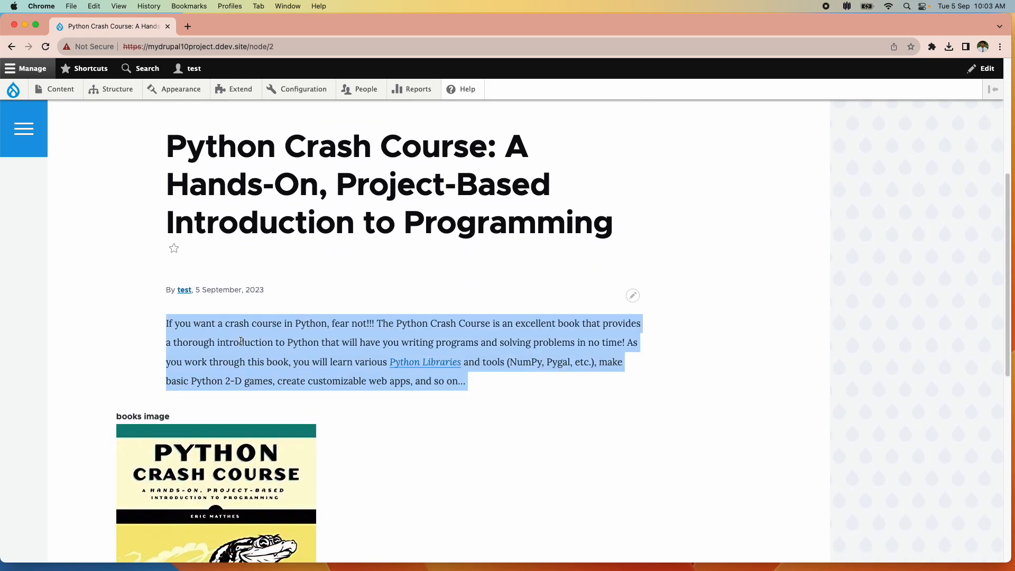
{"action": "scroll", "coordinate": [242, 341], "scroll_direction": "down", "scroll_amount": 3}
{"action": "scroll", "coordinate": [241, 341], "scroll_direction": "down", "scroll_amount": 2}
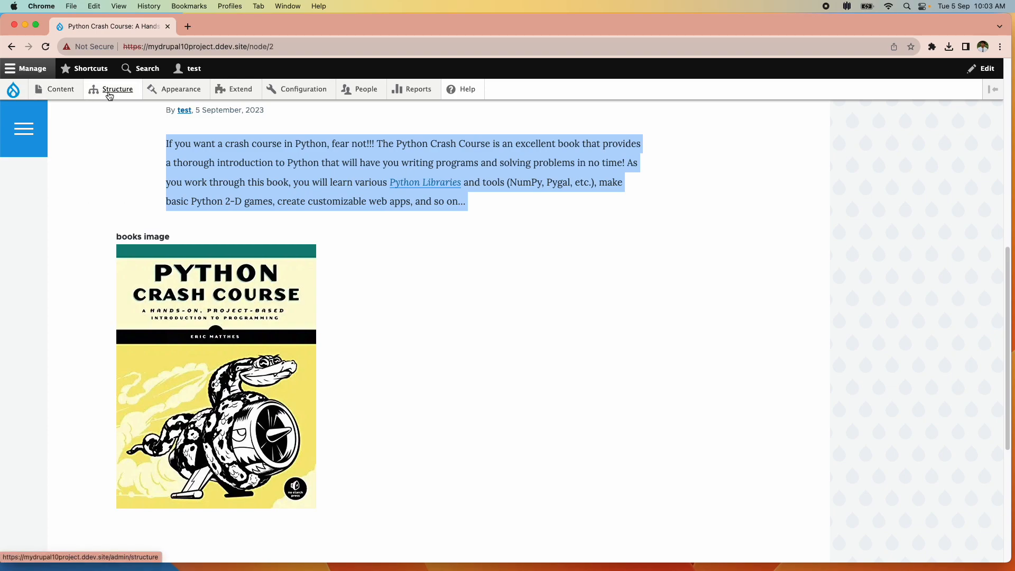
- Create a new menu titled "books menu" and save it
{"action": "mouse_move", "coordinate": [111, 94]}
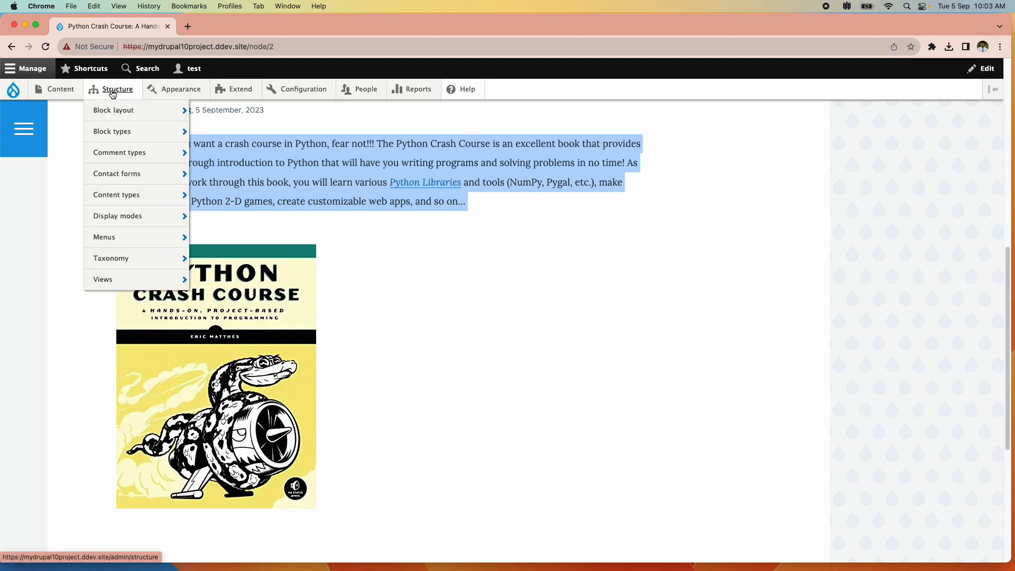
{"action": "mouse_move", "coordinate": [134, 242]}
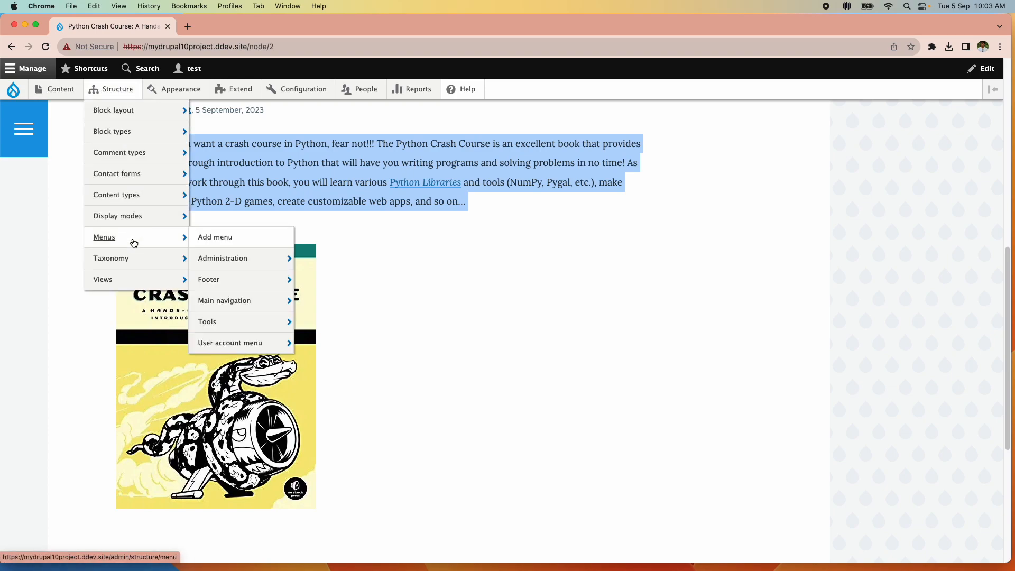
{"action": "left_click", "coordinate": [220, 244]}
{"action": "left_click", "coordinate": [169, 230]}
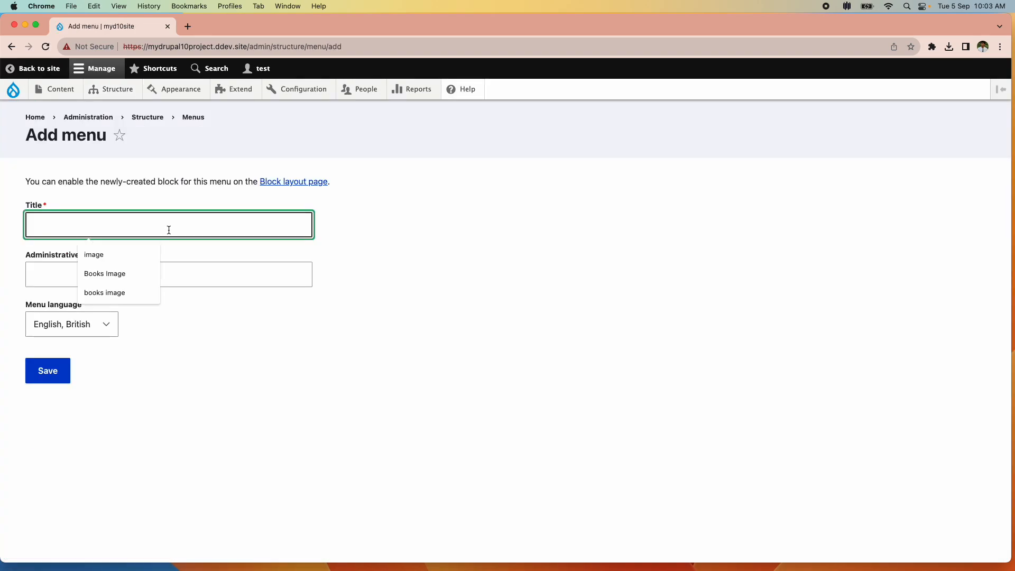
{"action": "type", "text": "books menu"}
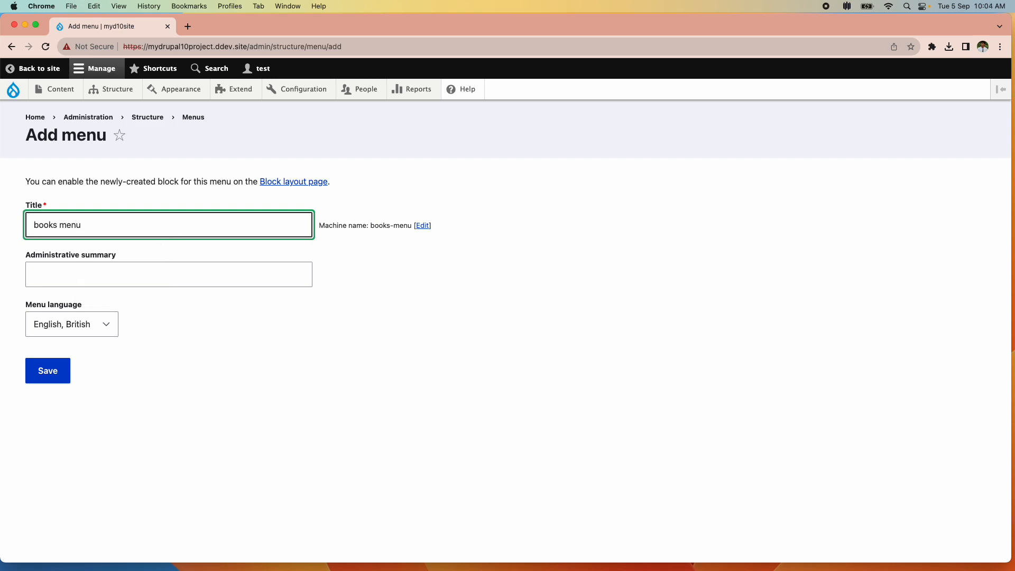
{"action": "left_click", "coordinate": [35, 374]}
- Add a link to books menu titled and pointing to "Python Crash Course: A Hands-On, Project-Based Introduction to Programming", and save it
{"action": "scroll", "coordinate": [125, 400], "scroll_direction": "down", "scroll_amount": 2}
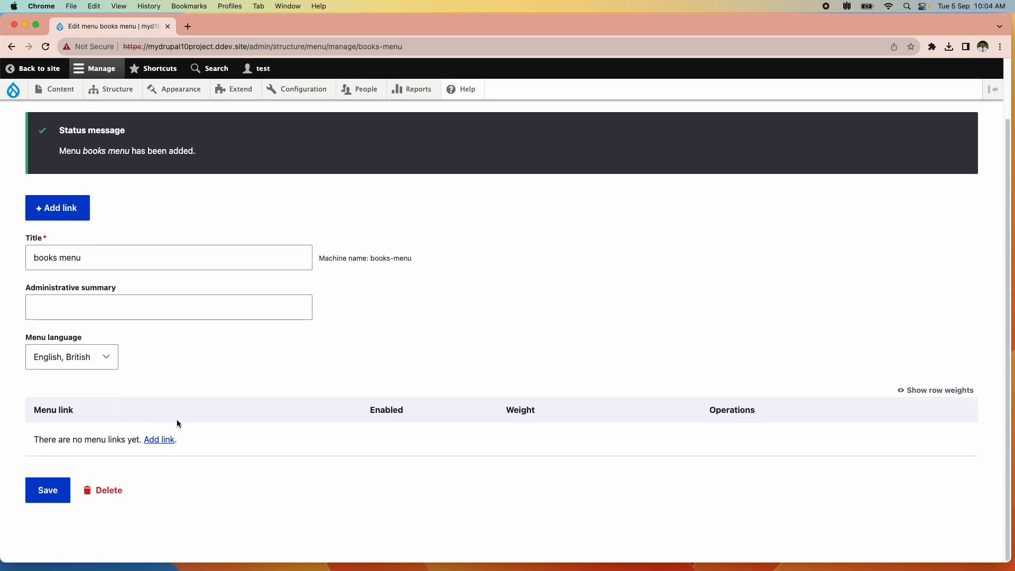
{"action": "left_click", "coordinate": [153, 440]}
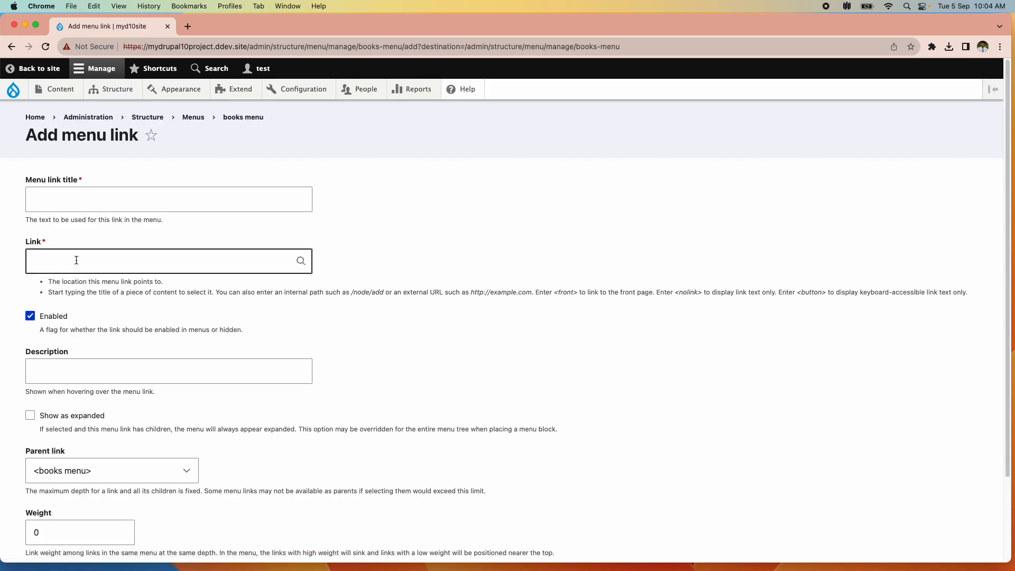
{"action": "left_click", "coordinate": [87, 204]}
{"action": "left_click", "coordinate": [115, 230]}
{"action": "left_click", "coordinate": [101, 261]}
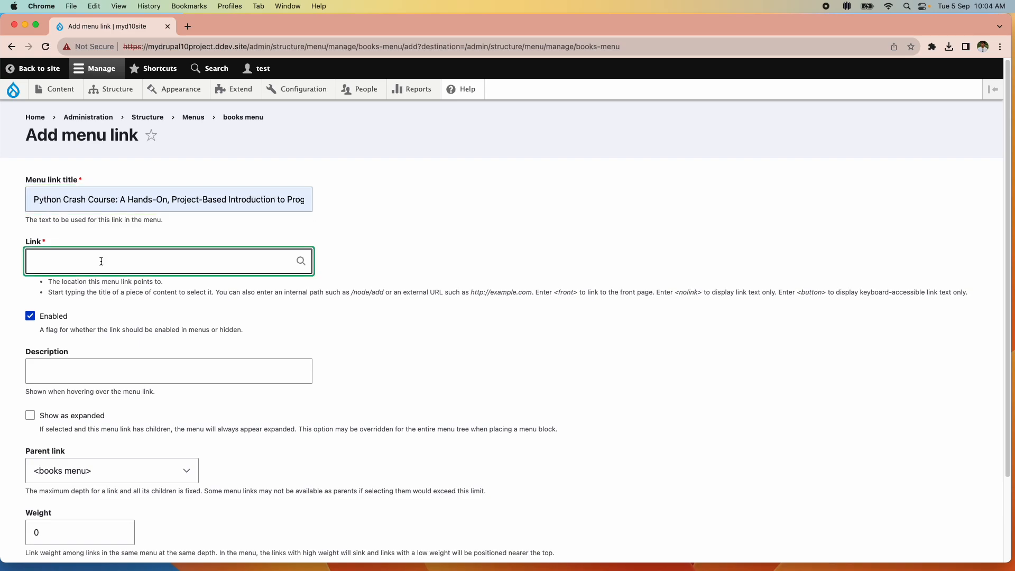
{"action": "type", "text": "py"}
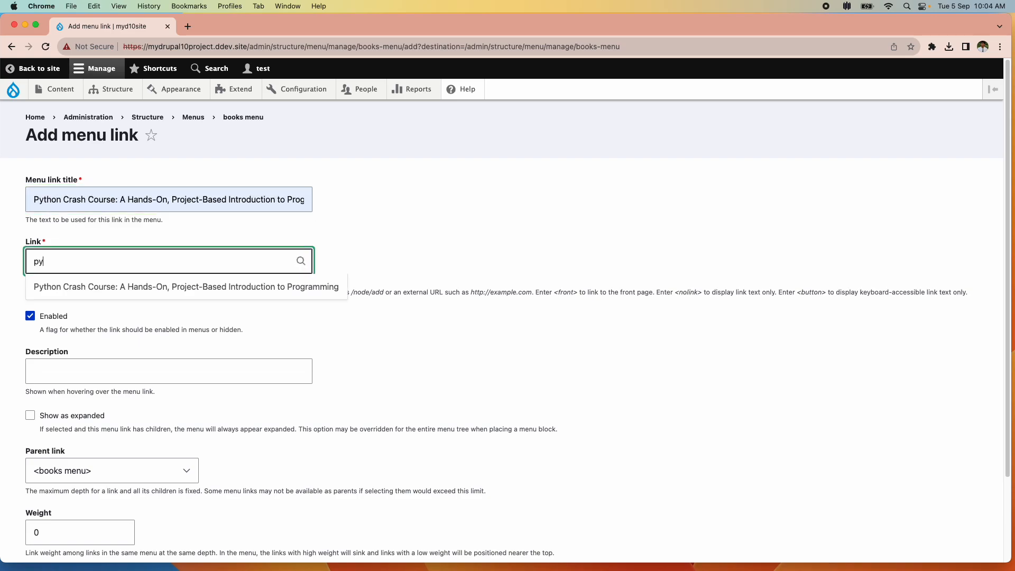
{"action": "left_click", "coordinate": [115, 289]}
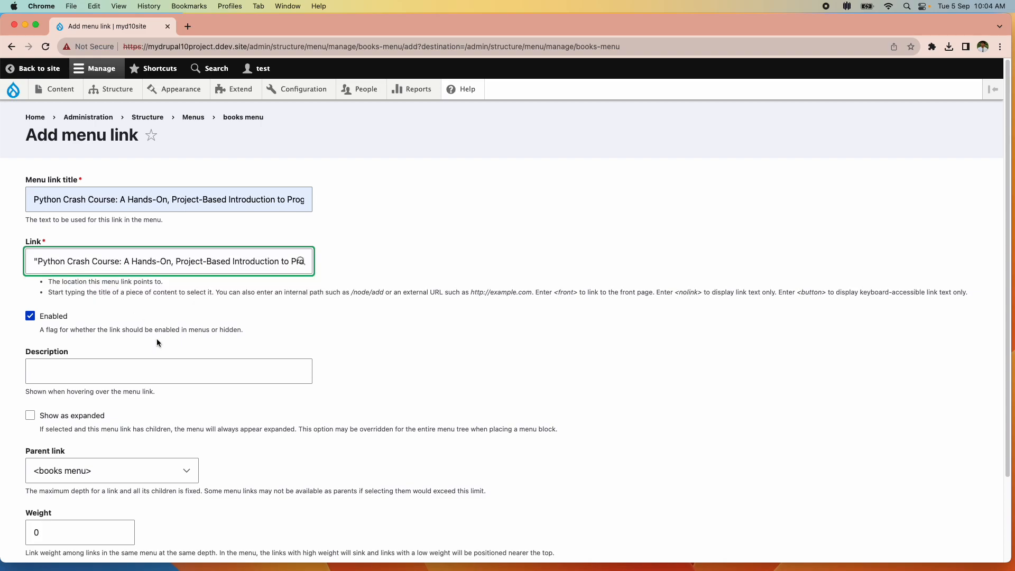
{"action": "scroll", "coordinate": [157, 341], "scroll_direction": "down", "scroll_amount": 3}
{"action": "left_click", "coordinate": [41, 493]}
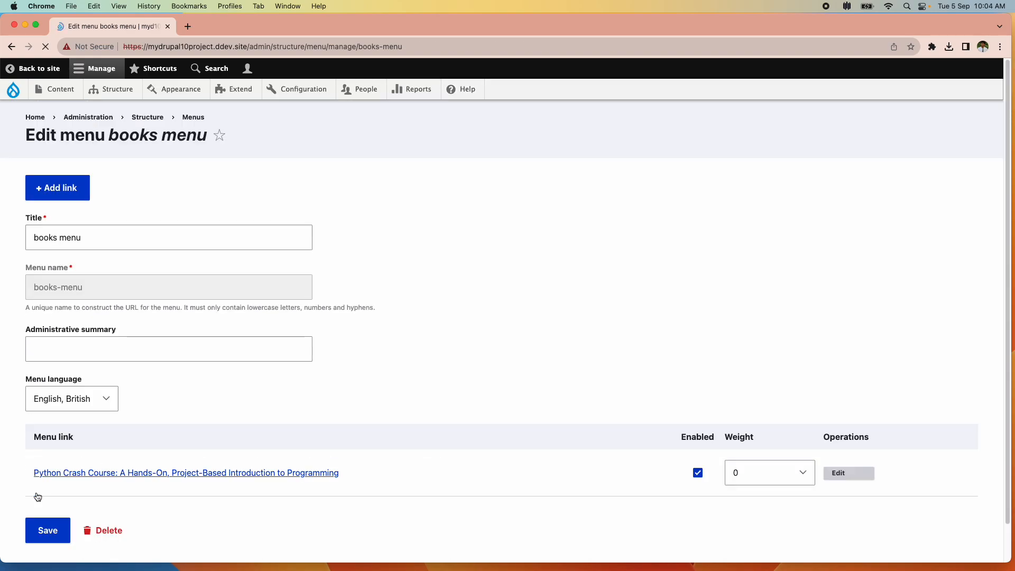
{"action": "double_click", "coordinate": [129, 141]}
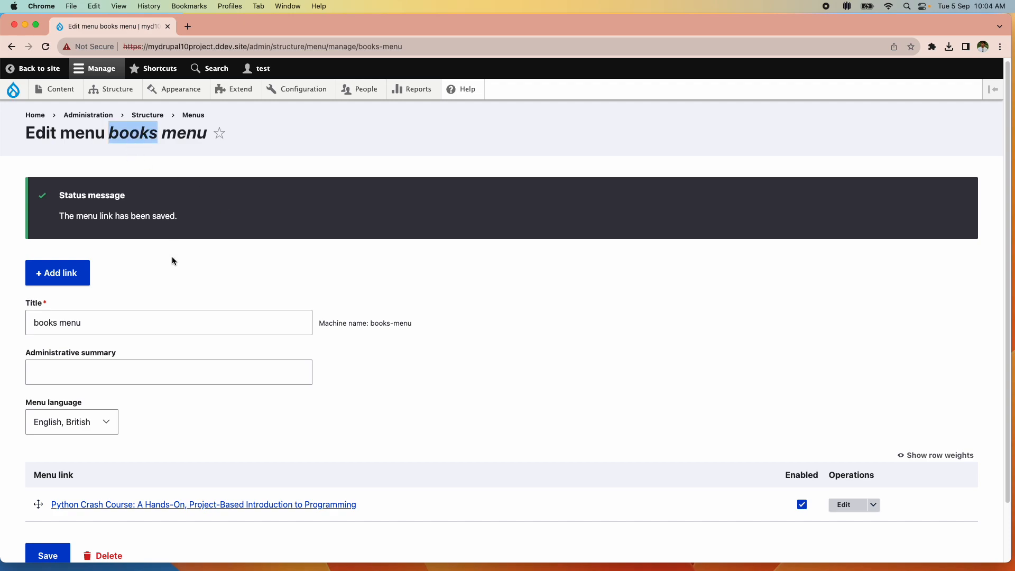
{"action": "scroll", "coordinate": [179, 310], "scroll_direction": "down", "scroll_amount": 2}
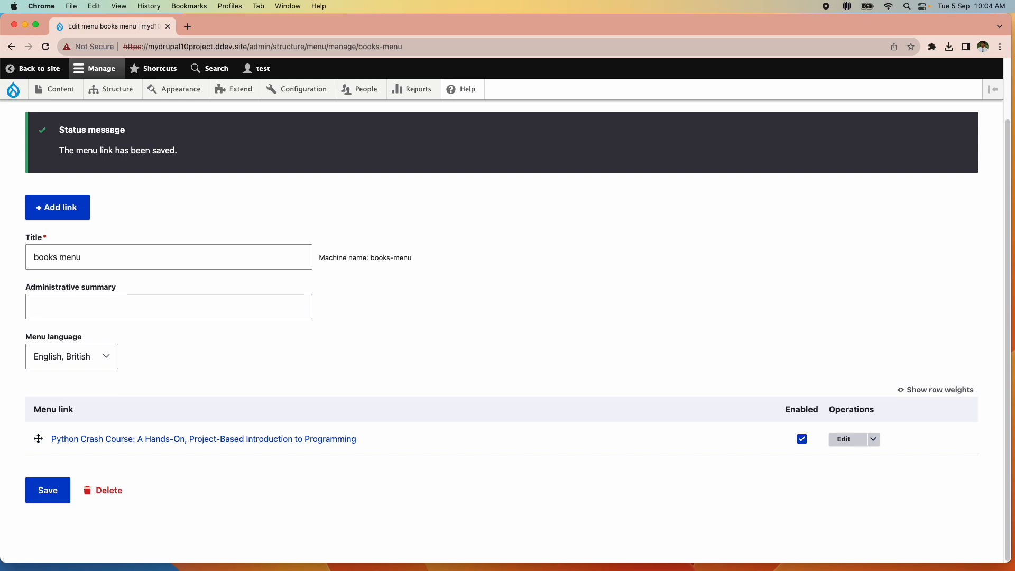
- Create a taxonomy vocabulary named "Bookys type" and save it
{"action": "mouse_move", "coordinate": [106, 96]}
{"action": "mouse_move", "coordinate": [126, 263]}
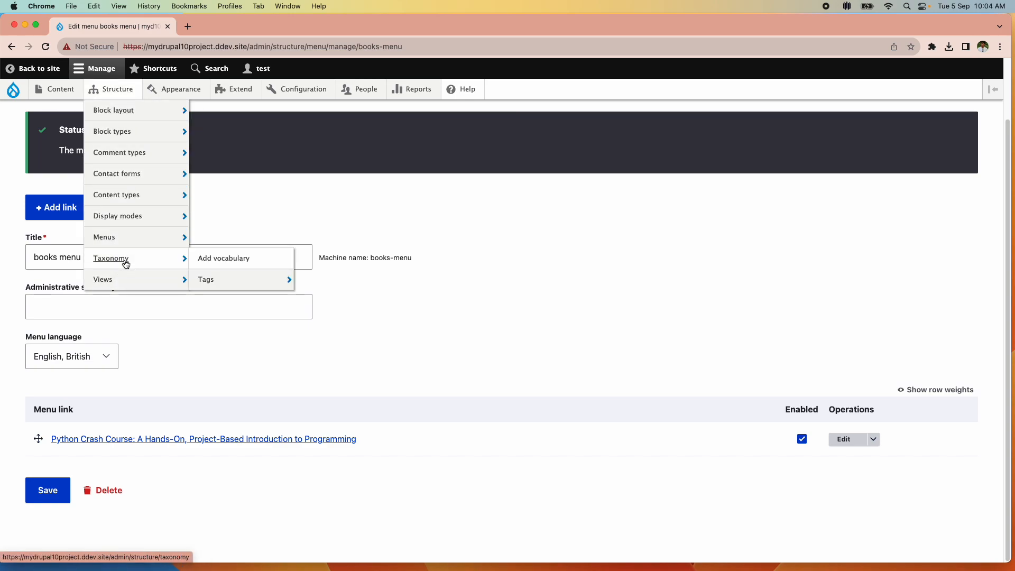
{"action": "left_click", "coordinate": [218, 264]}
{"action": "left_click", "coordinate": [123, 203]}
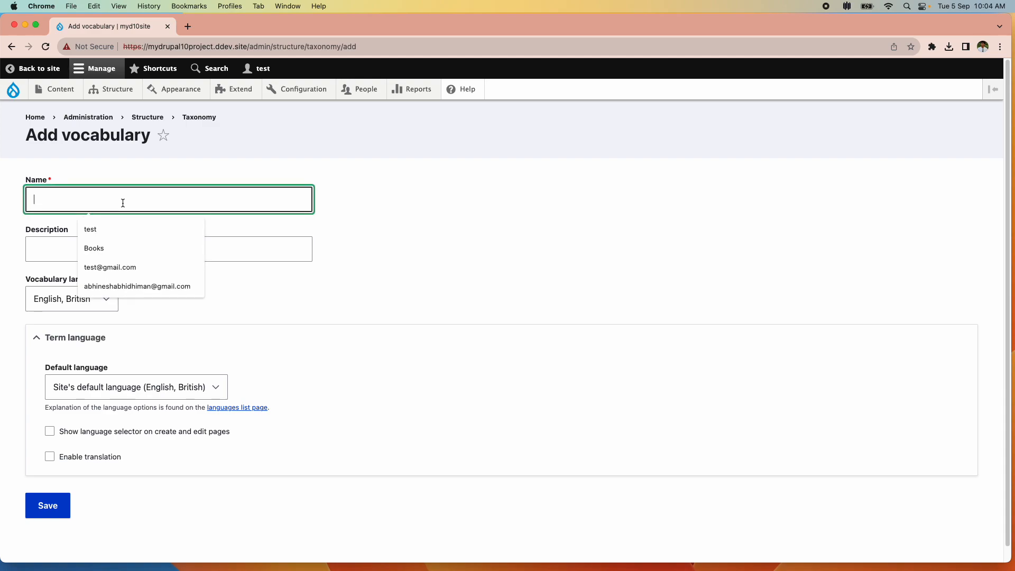
{"action": "type", "text": "Bookys type"}
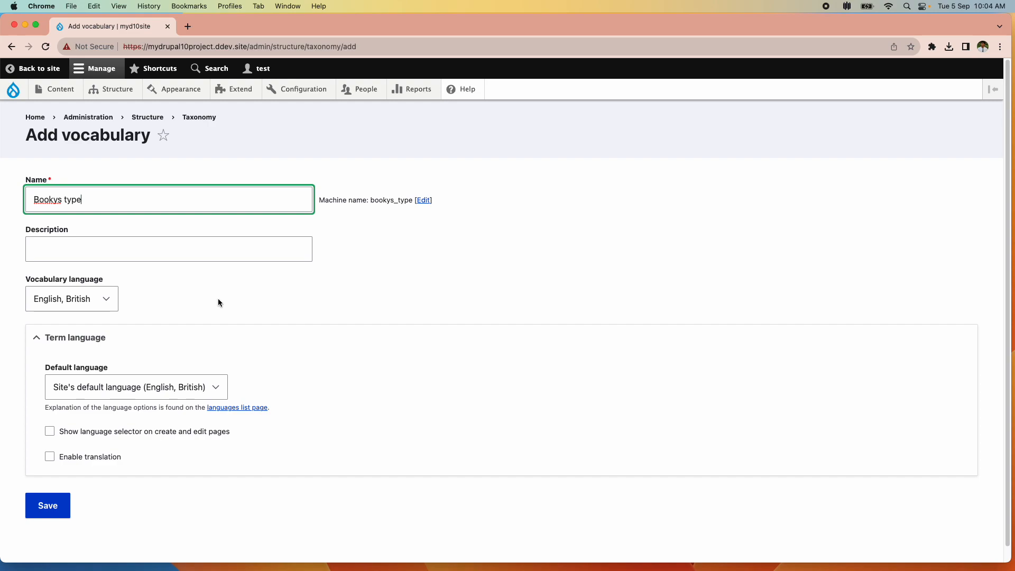
{"action": "scroll", "coordinate": [218, 298], "scroll_direction": "down", "scroll_amount": 1}
{"action": "left_click", "coordinate": [50, 491]}
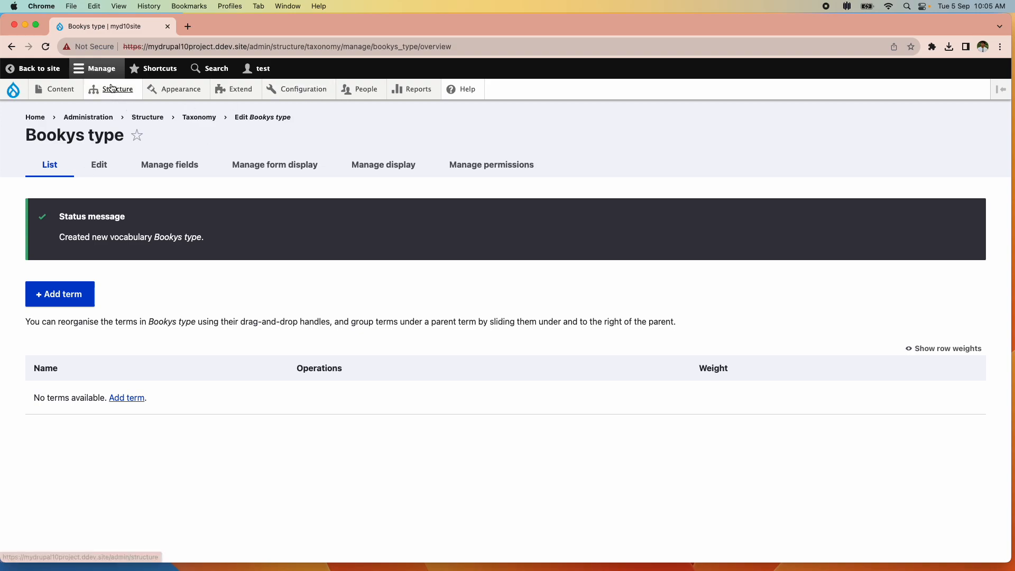
- Add a new Taxonomy term field labelled "type" to the Books content type and continue to its field settings
{"action": "mouse_move", "coordinate": [112, 90]}
{"action": "mouse_move", "coordinate": [125, 185]}
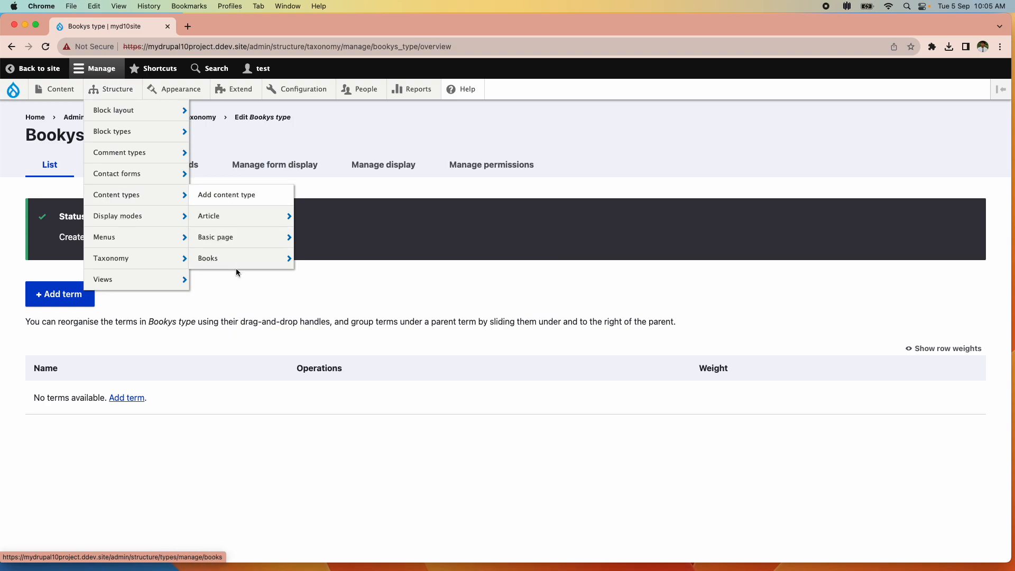
{"action": "mouse_move", "coordinate": [235, 267]}
{"action": "left_click", "coordinate": [320, 263]}
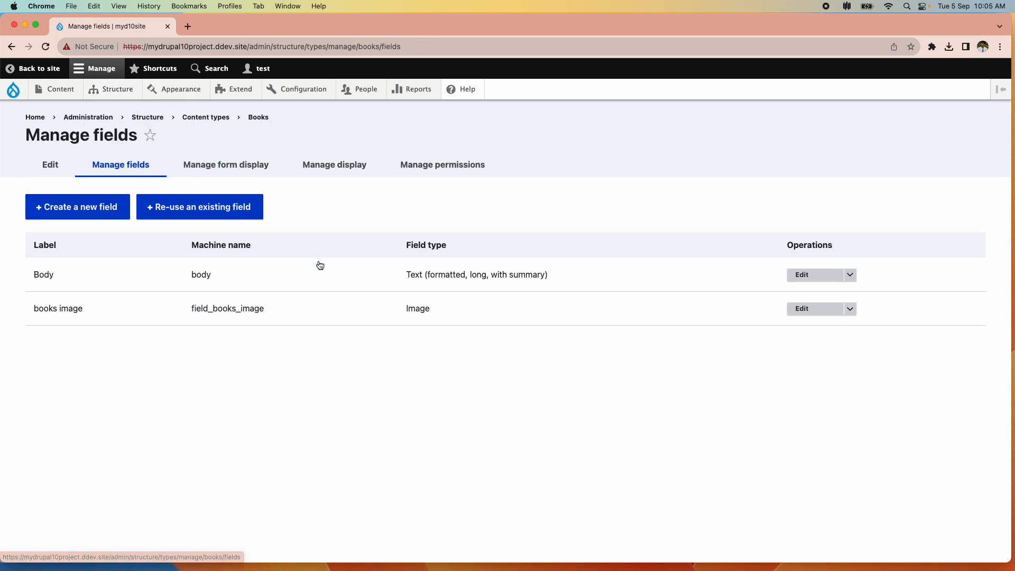
{"action": "left_click", "coordinate": [88, 207]}
{"action": "left_click", "coordinate": [85, 215]}
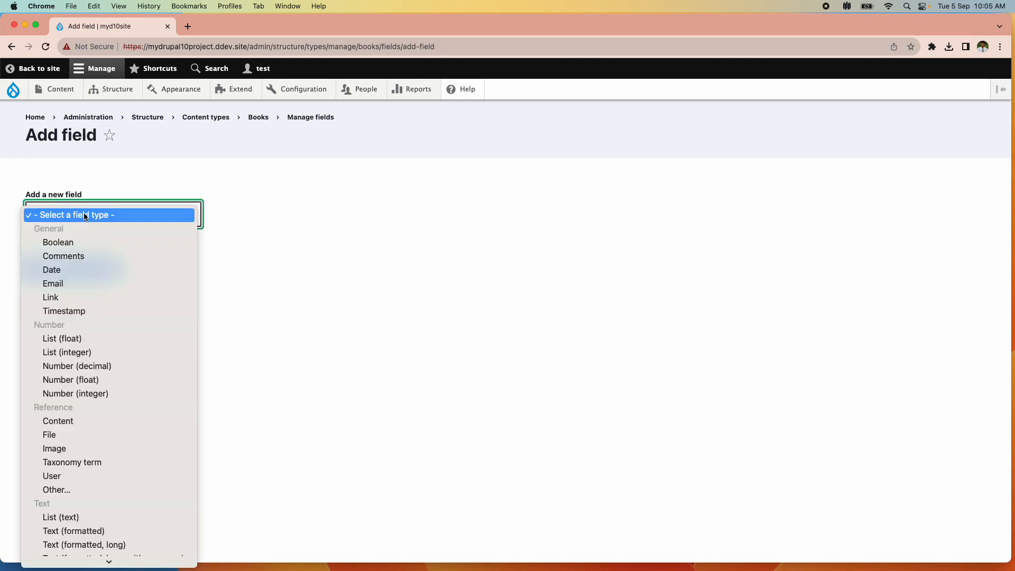
{"action": "left_click", "coordinate": [97, 452]}
{"action": "left_click", "coordinate": [61, 281]}
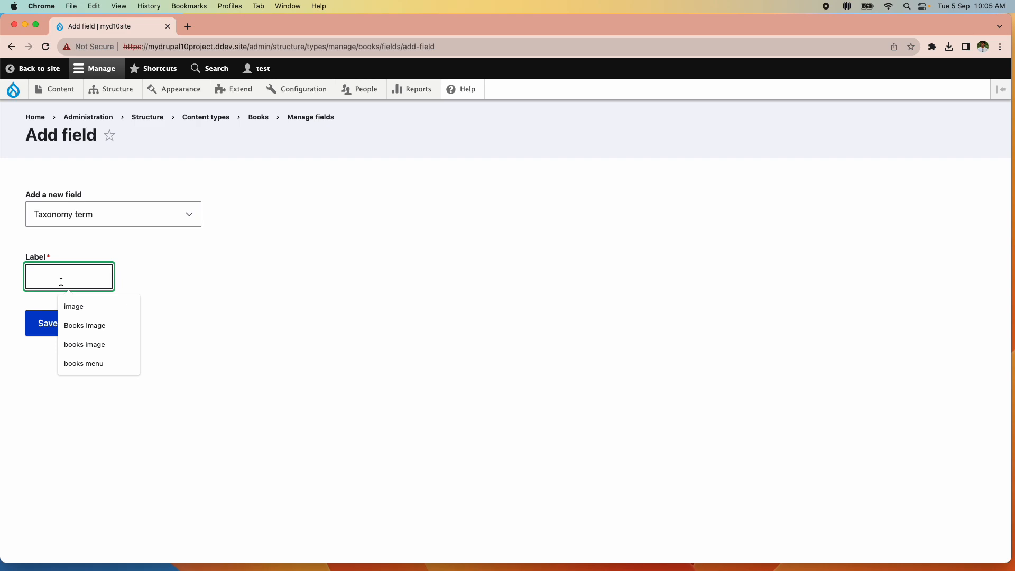
{"action": "type", "text": "B"}
{"action": "key", "text": "BackSpace"}
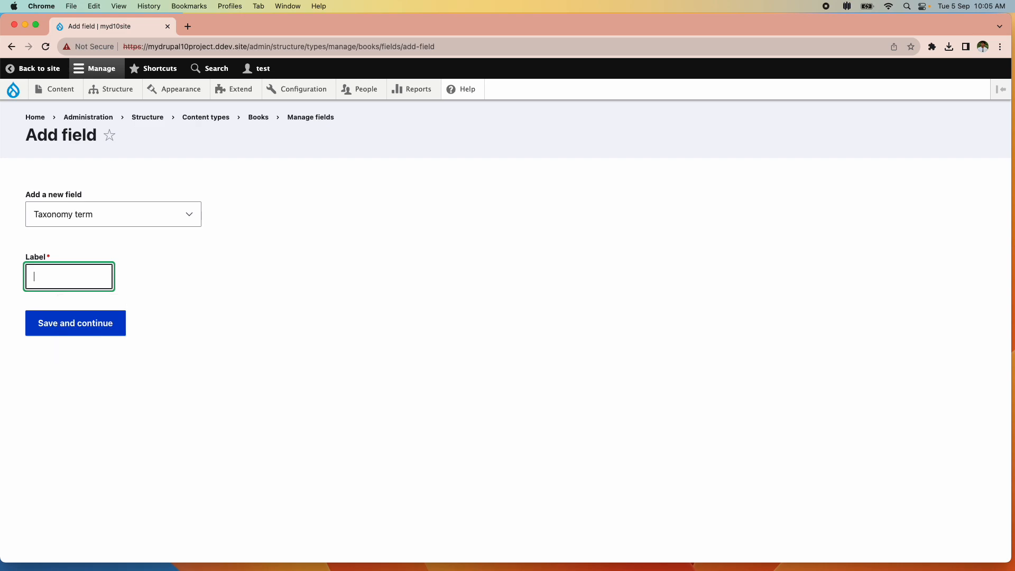
{"action": "type", "text": "type"}
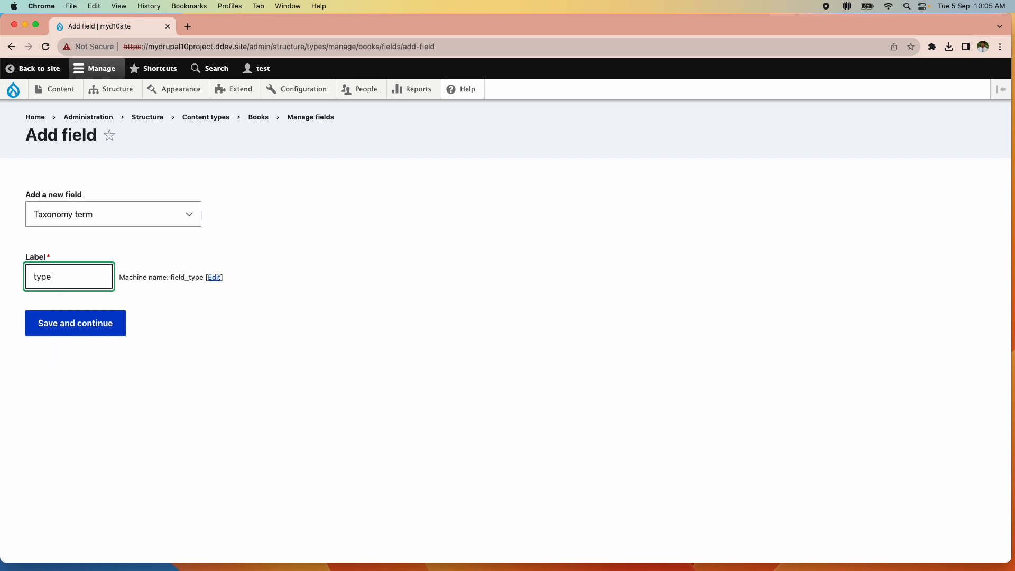
{"action": "left_click", "coordinate": [85, 329]}
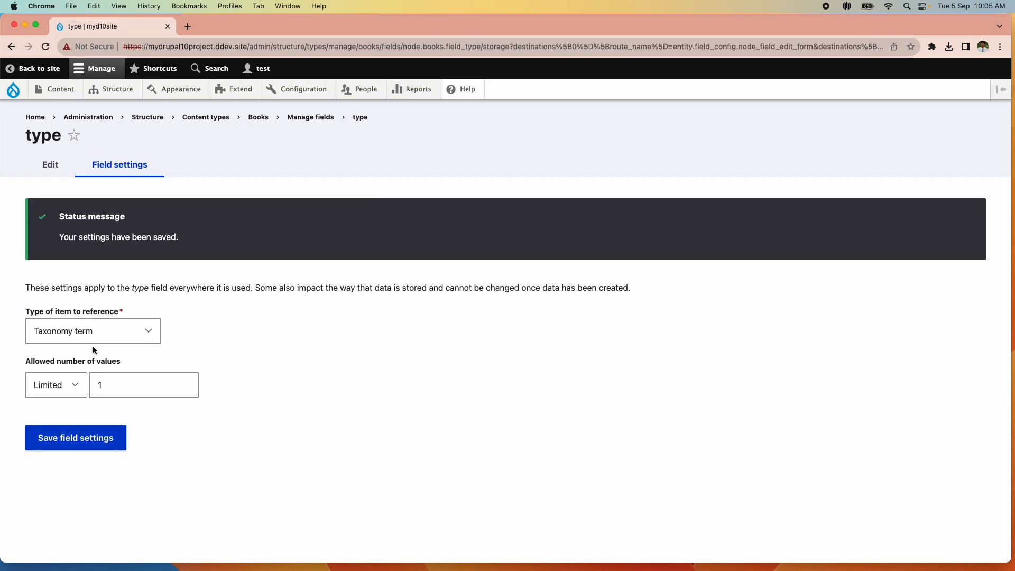
- Save the type field's settings with Taxonomy term as the referenced item and a limit of 1 value
{"action": "double_click", "coordinate": [105, 382]}
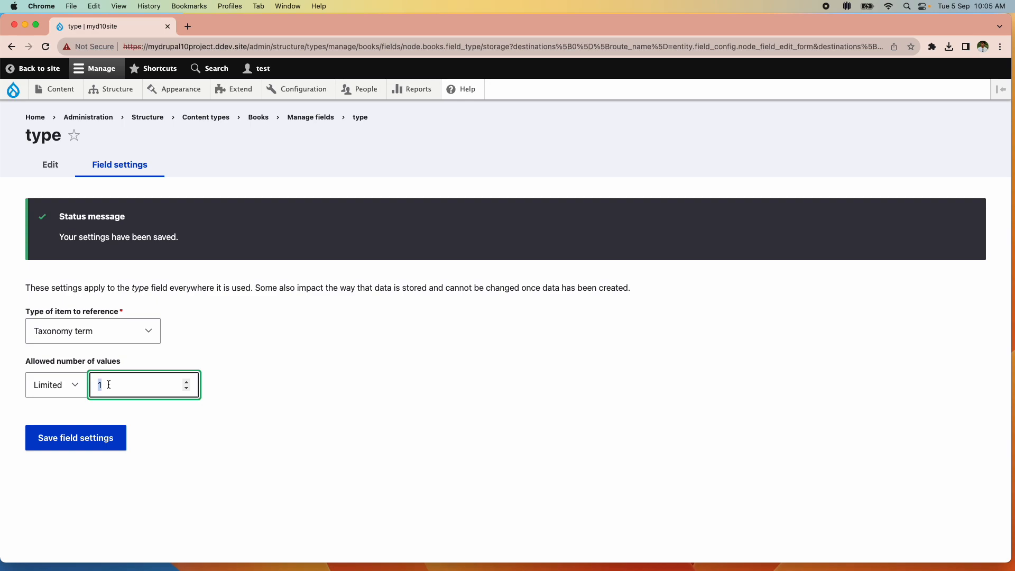
{"action": "left_click", "coordinate": [103, 357]}
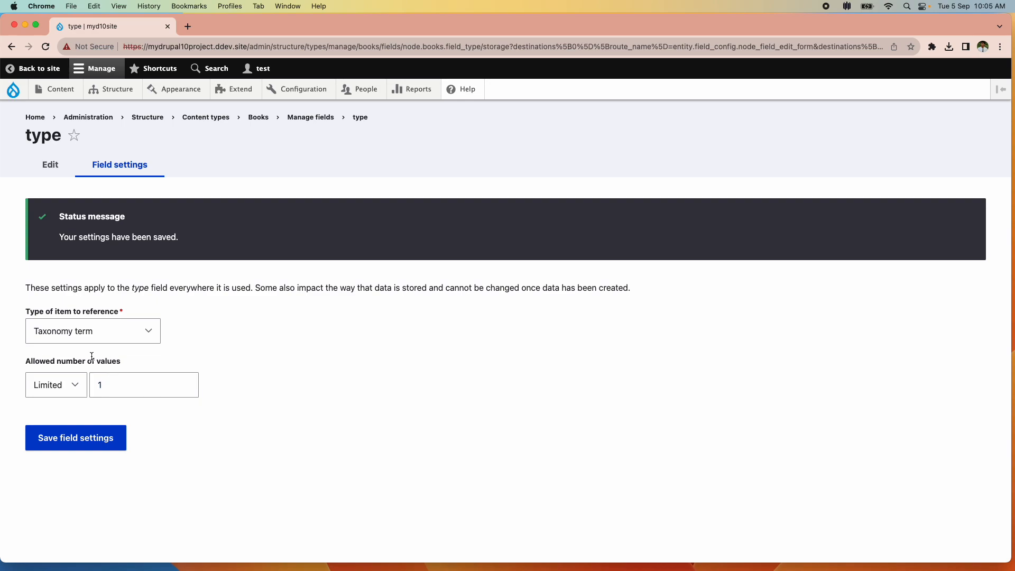
{"action": "left_click", "coordinate": [84, 337]}
{"action": "left_click", "coordinate": [84, 333]}
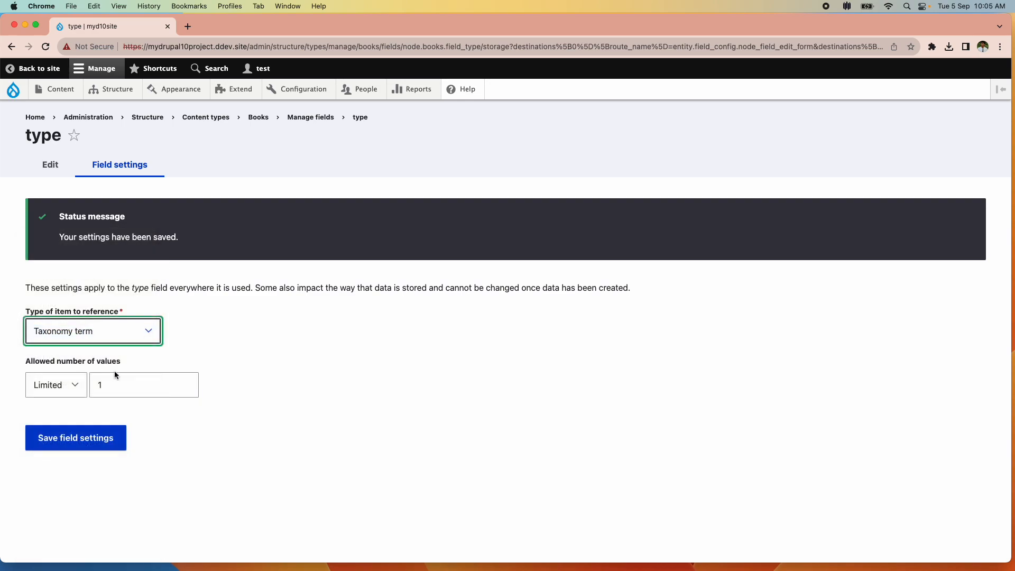
{"action": "left_click", "coordinate": [83, 445]}
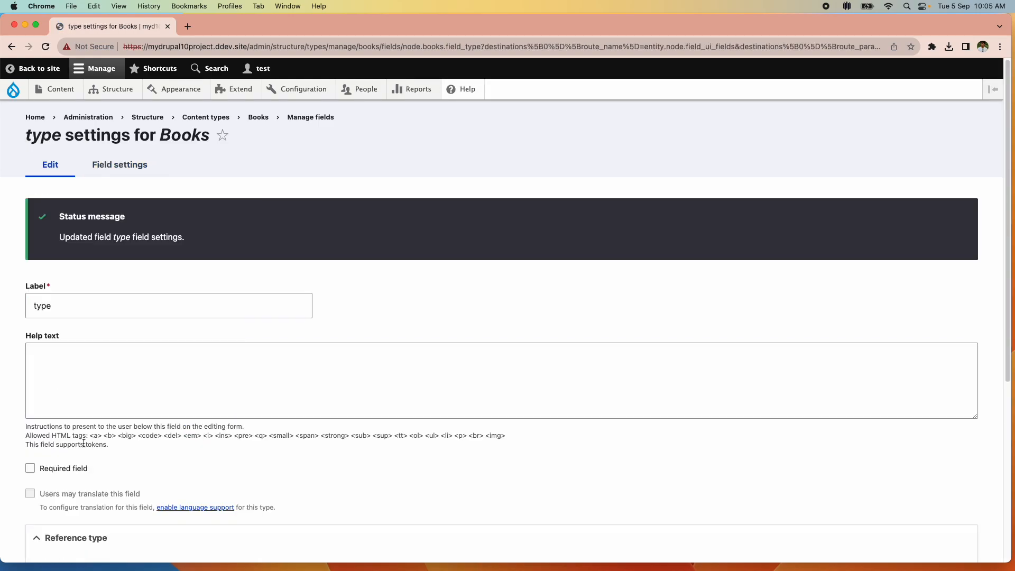
- Make the type field required, reference the Tags vocabulary, enable creating referenced entities that don't exist, and save the settings
{"action": "scroll", "coordinate": [100, 407], "scroll_direction": "down", "scroll_amount": 5}
{"action": "left_click", "coordinate": [67, 273]}
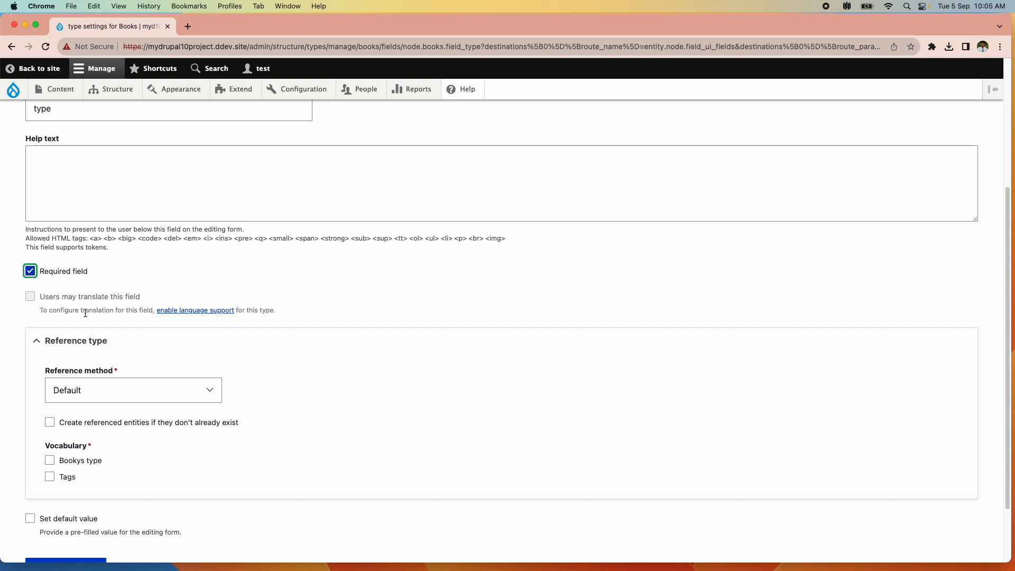
{"action": "scroll", "coordinate": [82, 315], "scroll_direction": "down", "scroll_amount": 3}
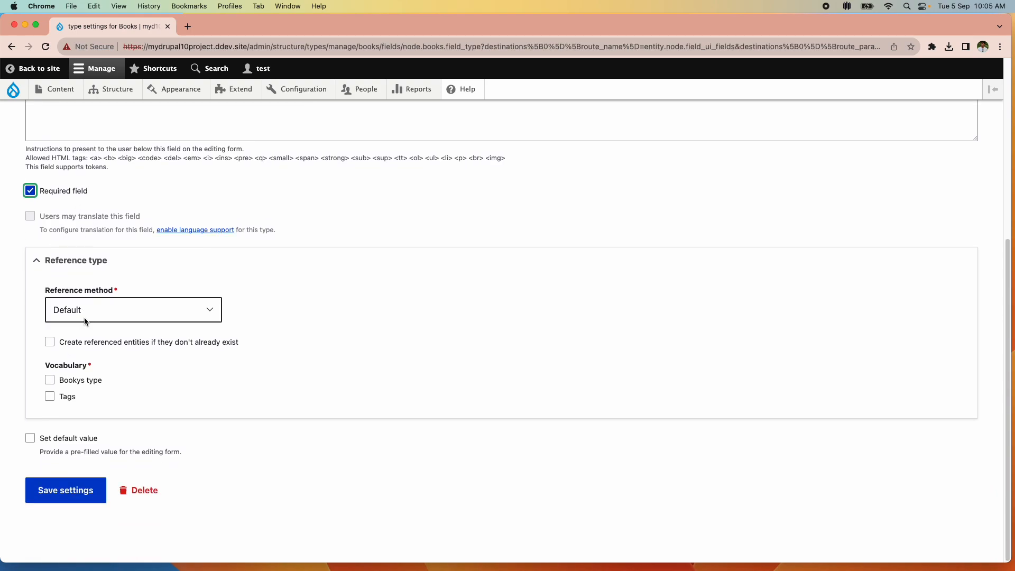
{"action": "left_click", "coordinate": [49, 397]}
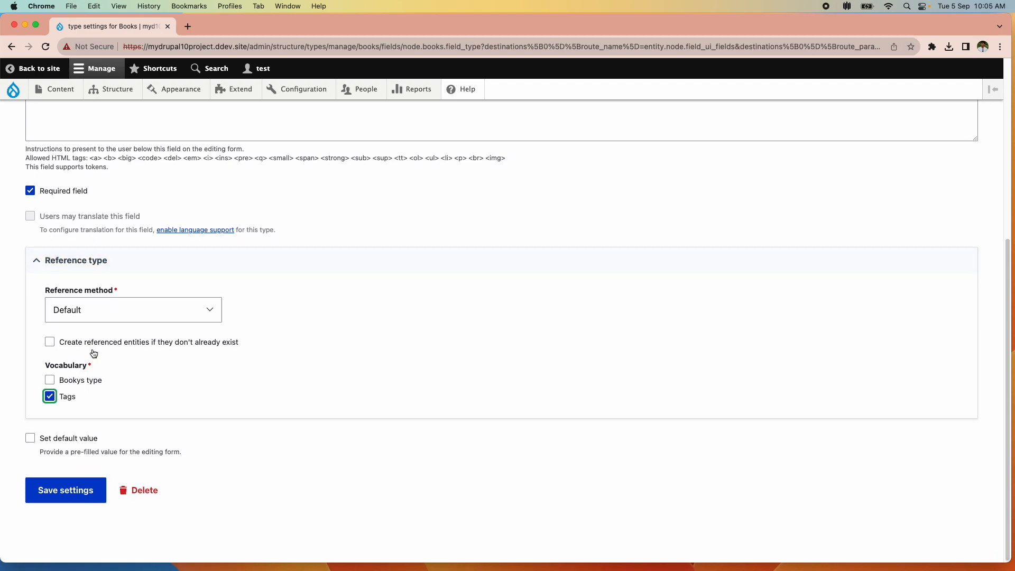
{"action": "left_click", "coordinate": [50, 342]}
{"action": "left_click", "coordinate": [65, 492]}
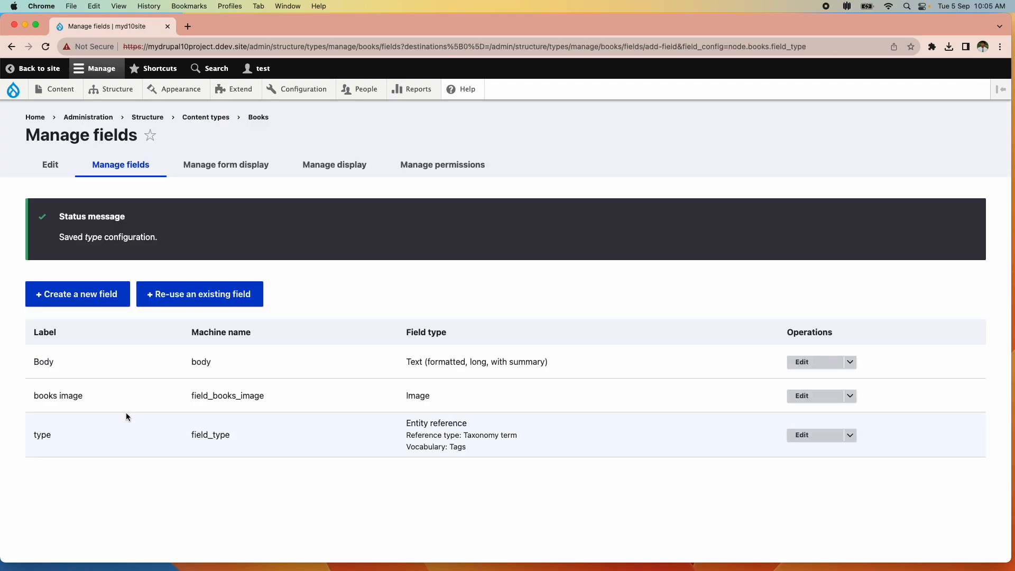
- Edit the Python Crash Course book entry, set its type field to "python", and save the entry
{"action": "left_click", "coordinate": [59, 89]}
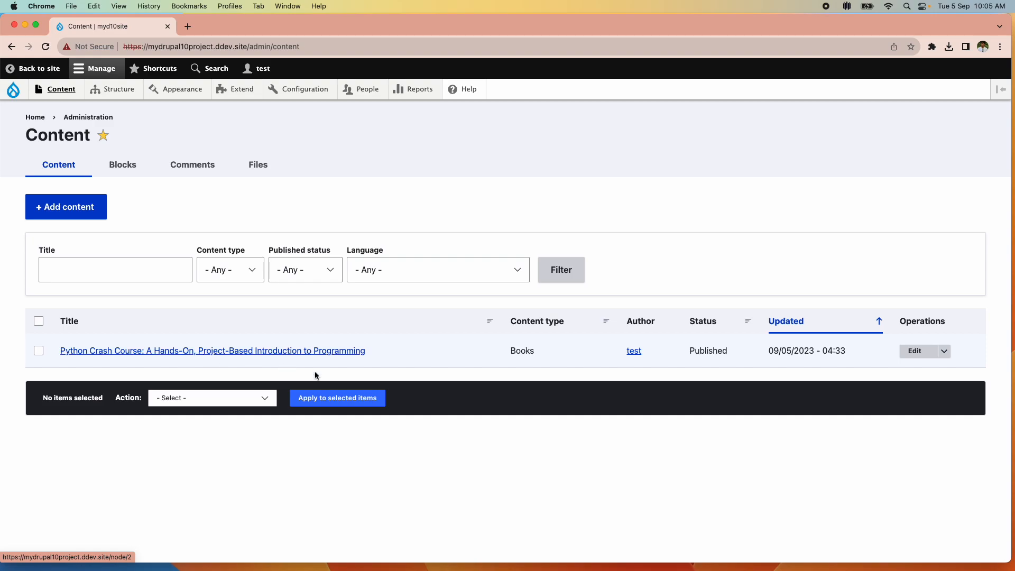
{"action": "left_click", "coordinate": [912, 351]}
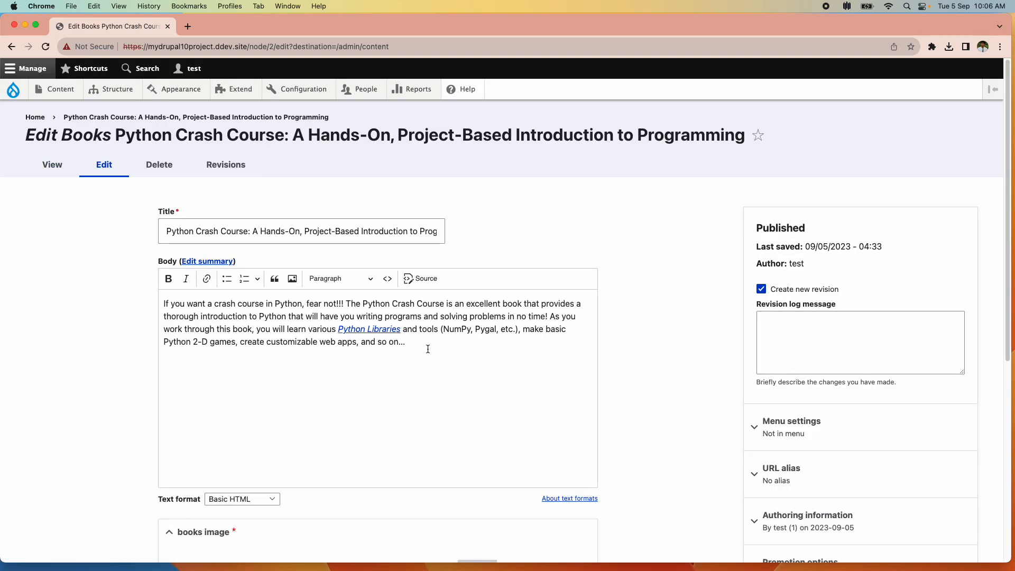
{"action": "scroll", "coordinate": [428, 349], "scroll_direction": "down", "scroll_amount": 6}
{"action": "left_click", "coordinate": [220, 357]}
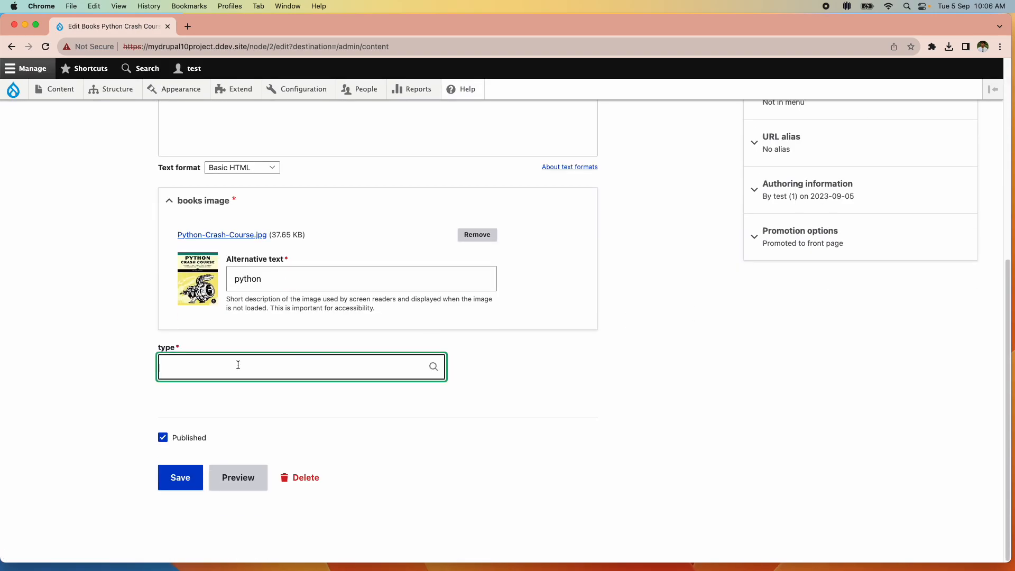
{"action": "type", "text": "python"}
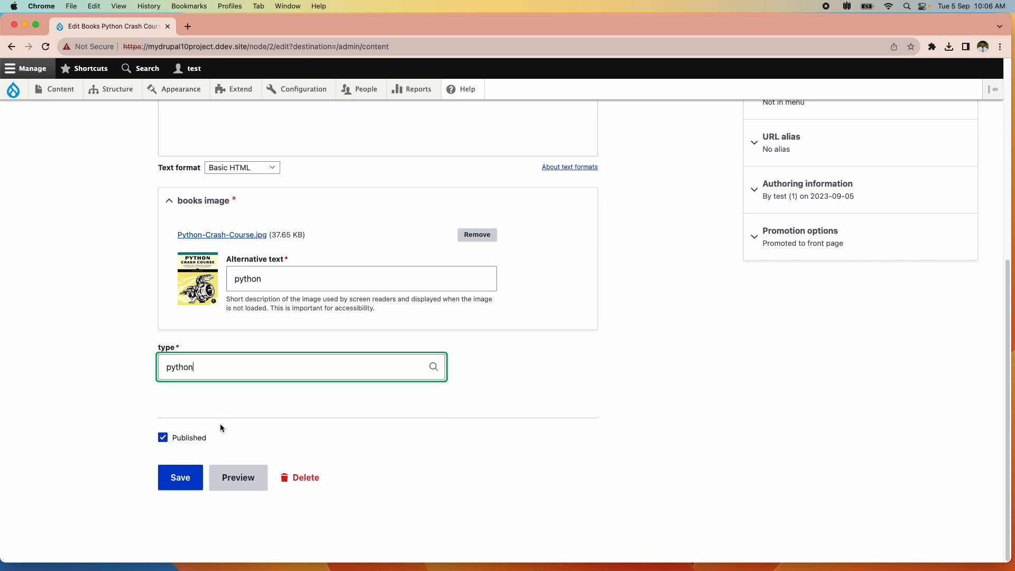
{"action": "left_click", "coordinate": [180, 476]}
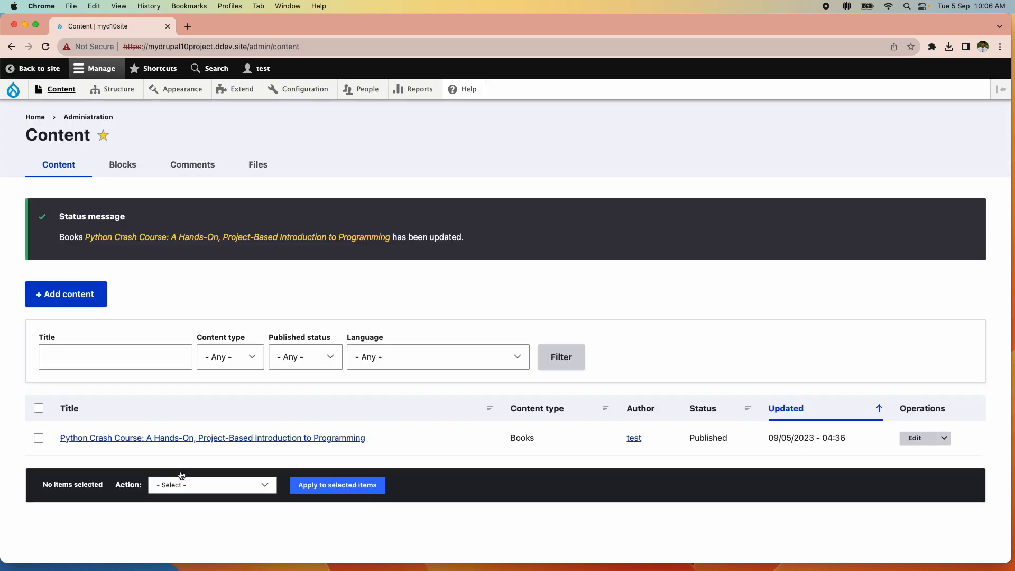
- View the published Python Crash Course page and follow its python type link to examine the term's listing page
{"action": "left_click", "coordinate": [189, 437]}
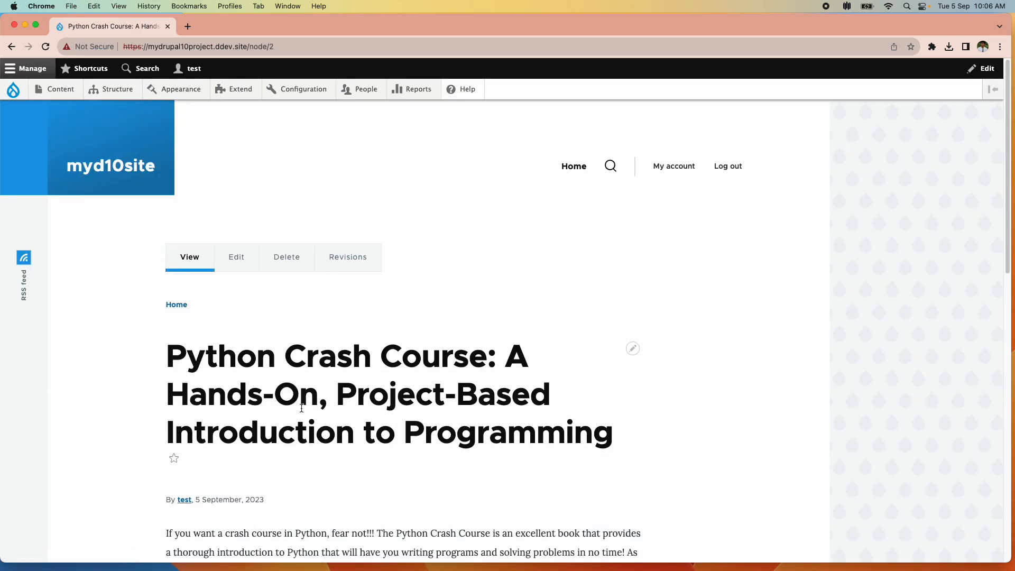
{"action": "scroll", "coordinate": [324, 409], "scroll_direction": "down", "scroll_amount": 10}
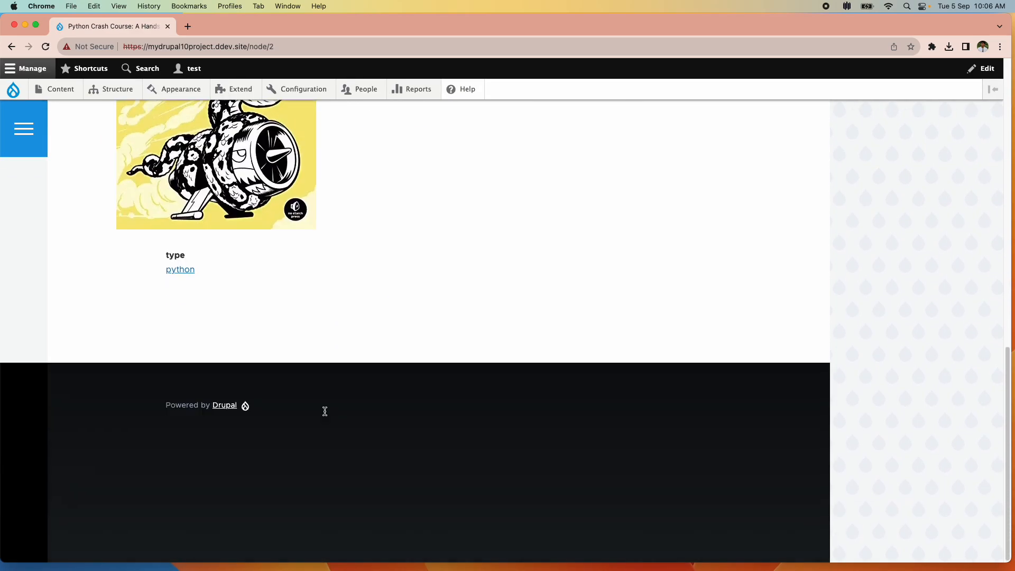
{"action": "left_click", "coordinate": [177, 270]}
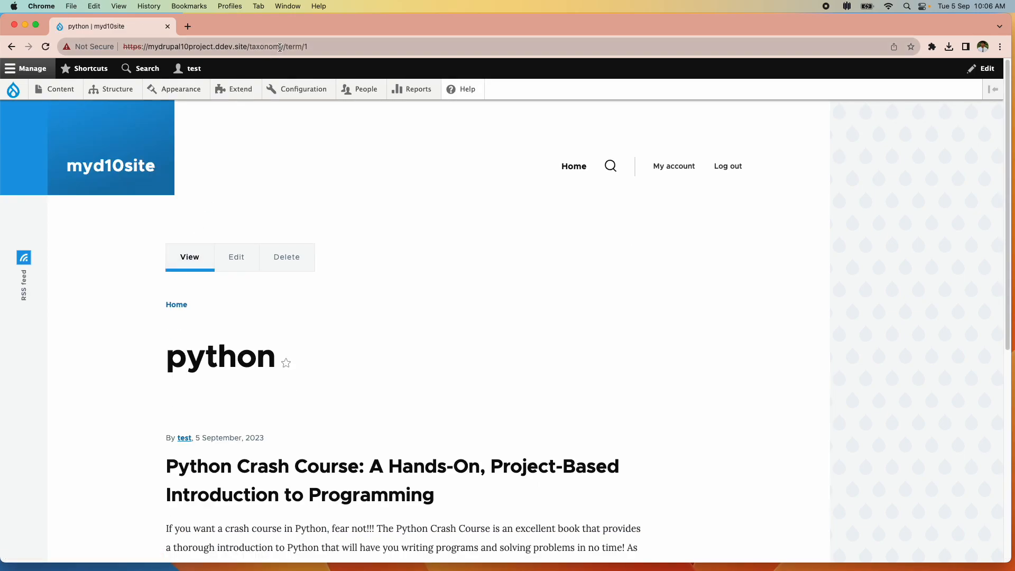
{"action": "scroll", "coordinate": [352, 311], "scroll_direction": "down", "scroll_amount": 4}
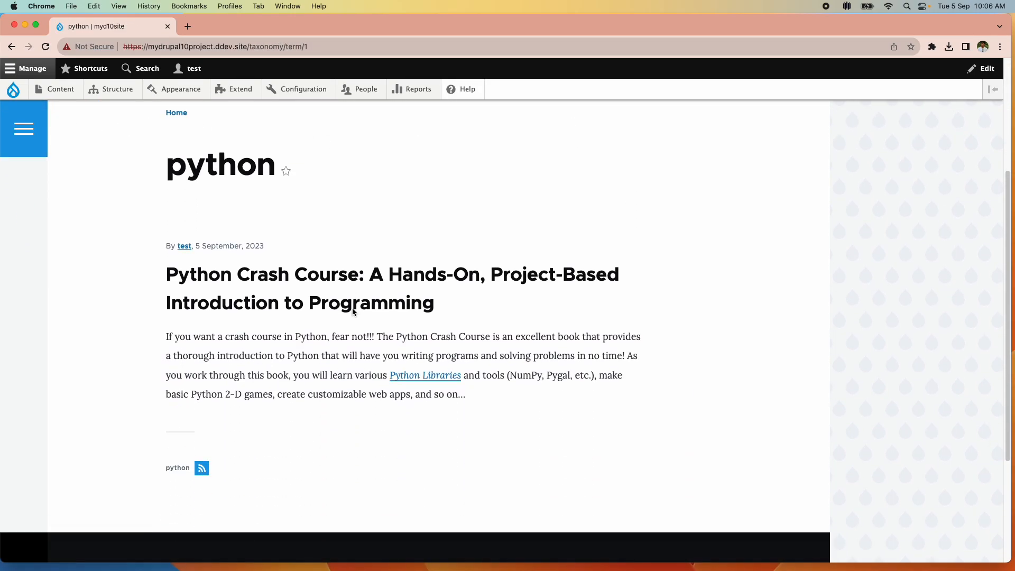
{"action": "double_click", "coordinate": [213, 169]}
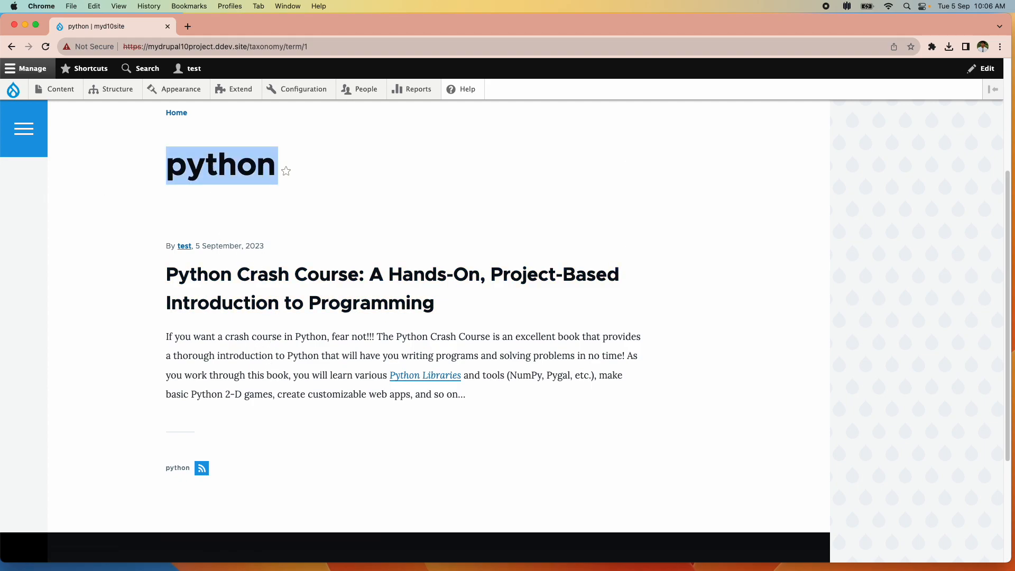